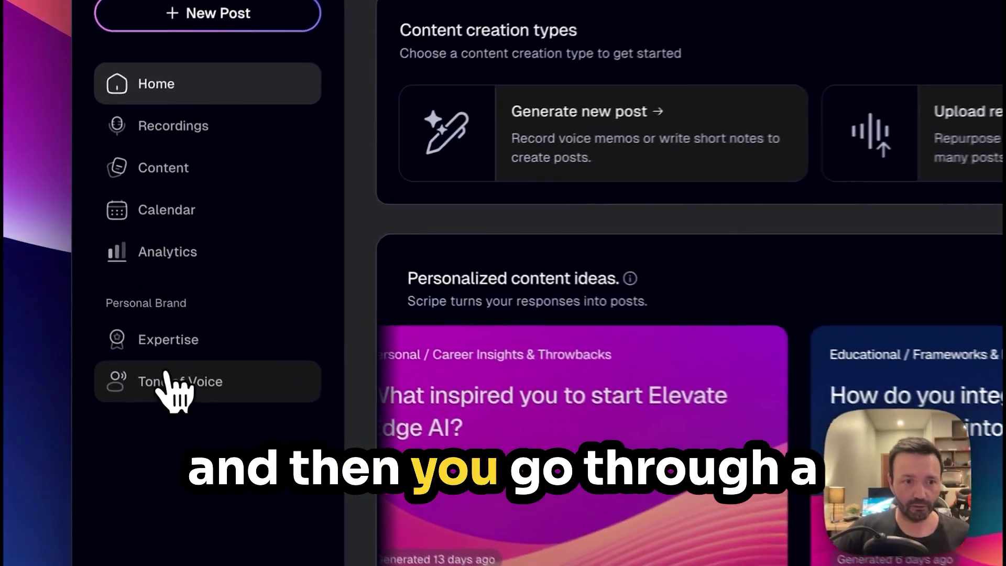
# Check the Tone of Voice settings, then scroll through the seven personal memories under Expertise.
pyautogui.click(123, 314)
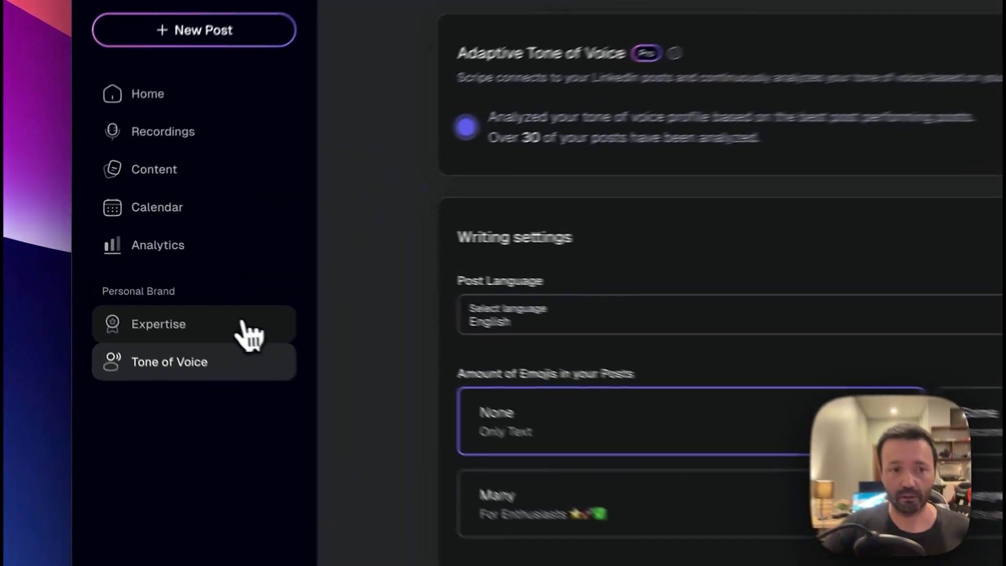
pyautogui.click(251, 335)
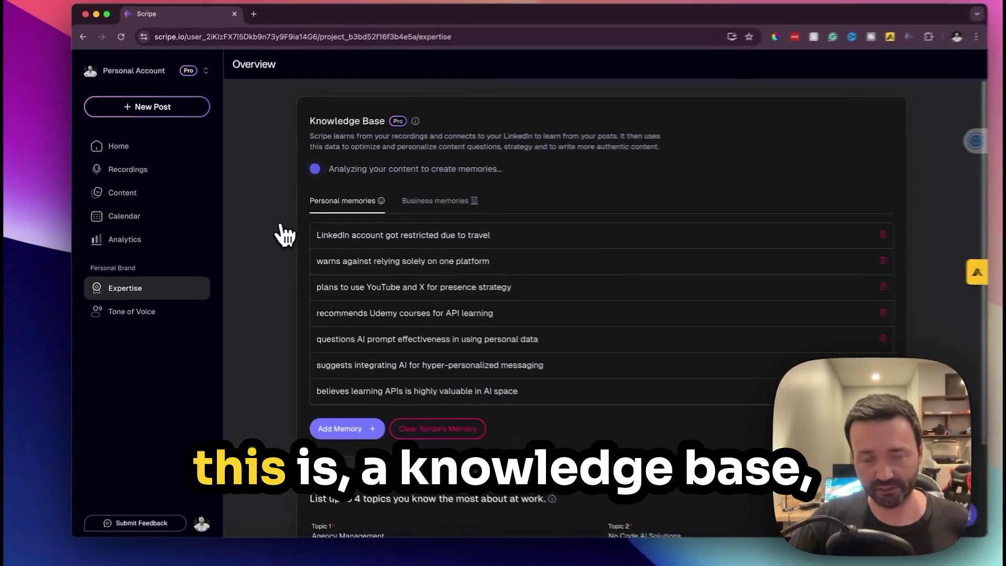
pyautogui.scroll(-3, 286, 235)
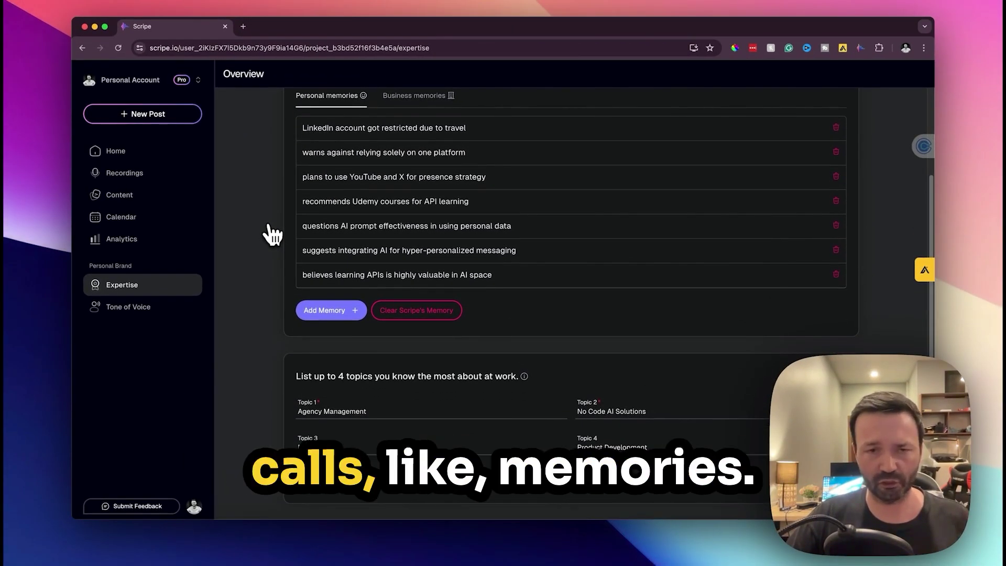
pyautogui.scroll(2, 272, 234)
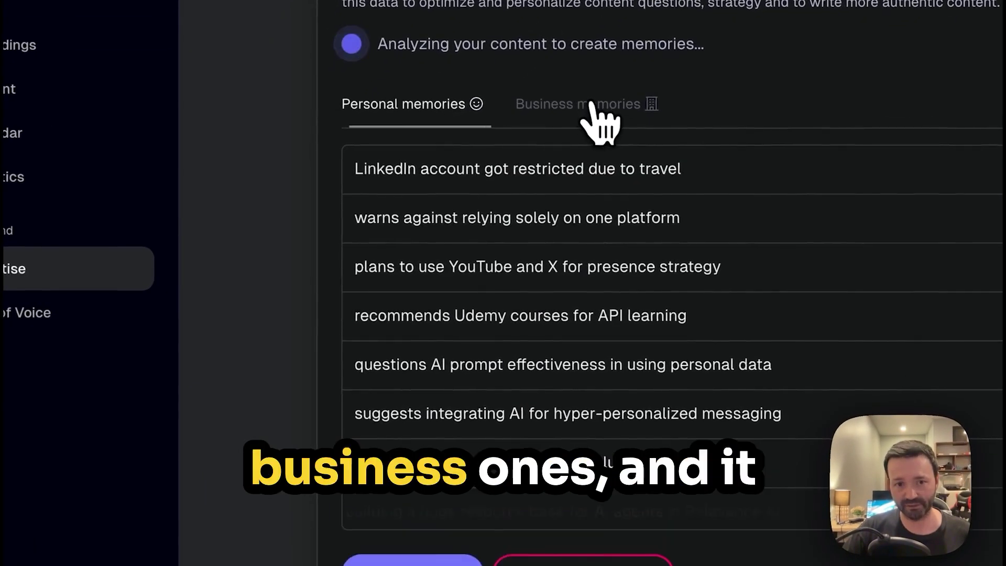
# Switch to Business memories, cancel the Add Memory form, and scroll down to the work topics.
pyautogui.click(592, 104)
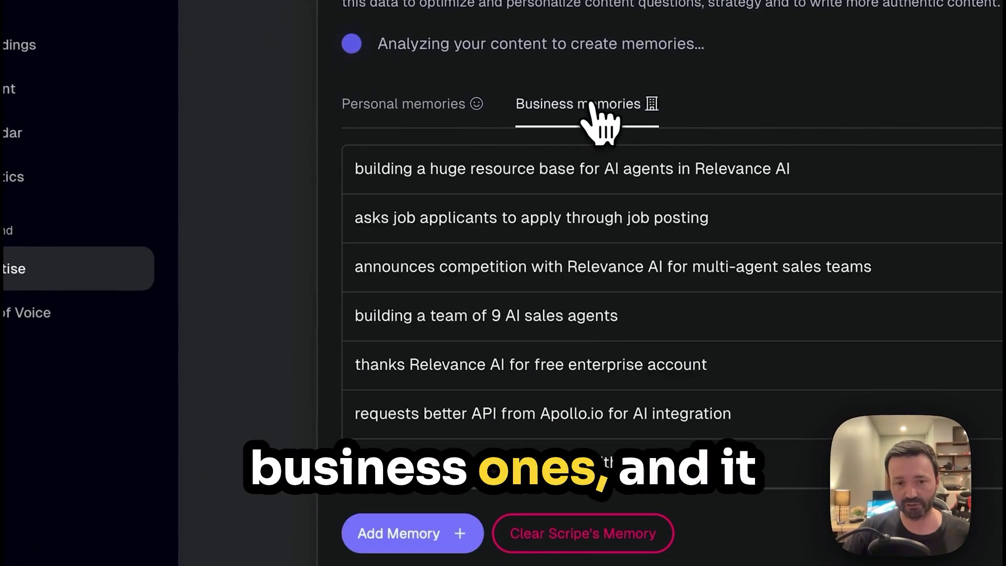
pyautogui.scroll(-3, 508, 335)
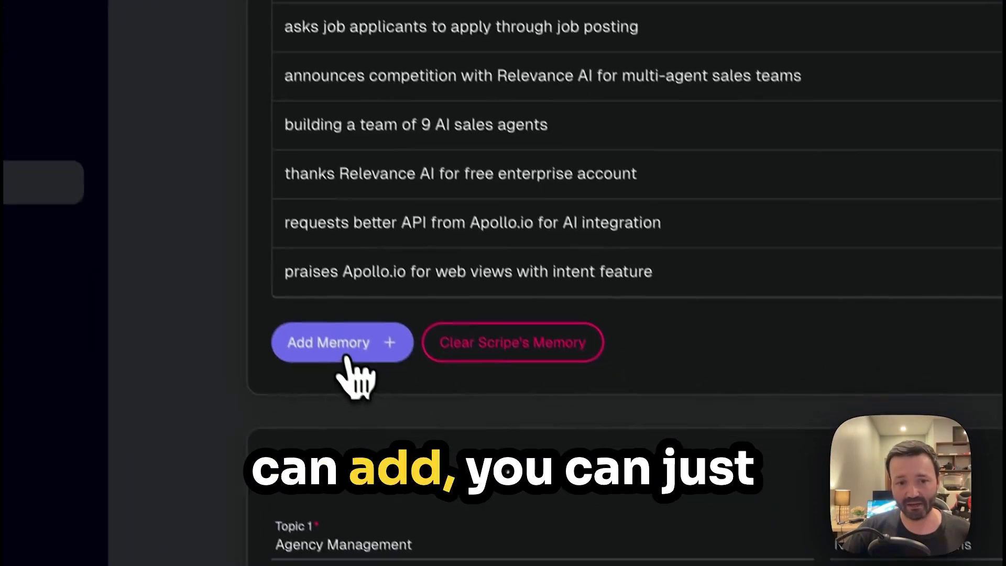
pyautogui.click(415, 437)
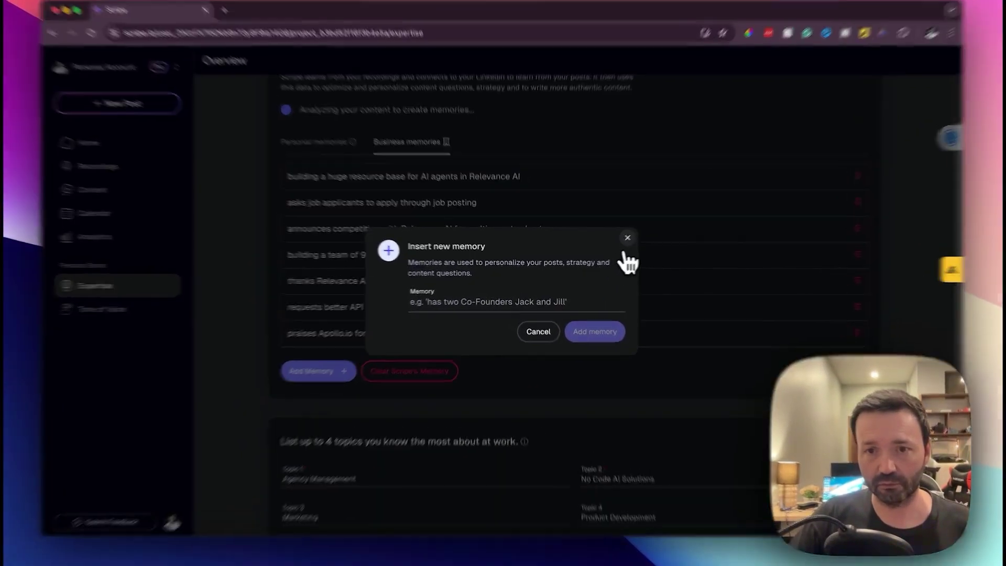
pyautogui.click(621, 239)
pyautogui.scroll(-2, 419, 315)
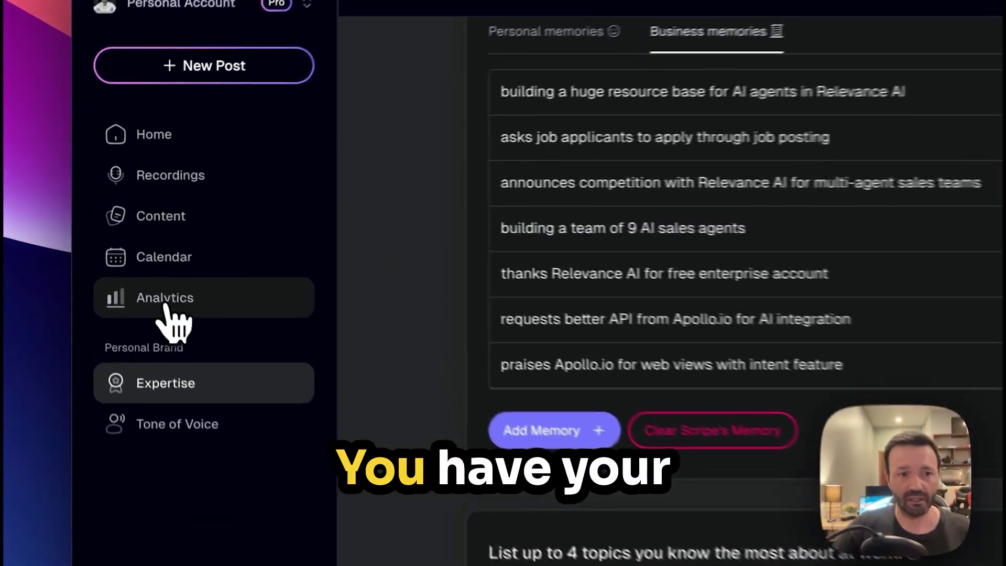
# Browse the Analytics, Calendar, Content and Recordings pages, then return to the Home dashboard.
pyautogui.click(124, 242)
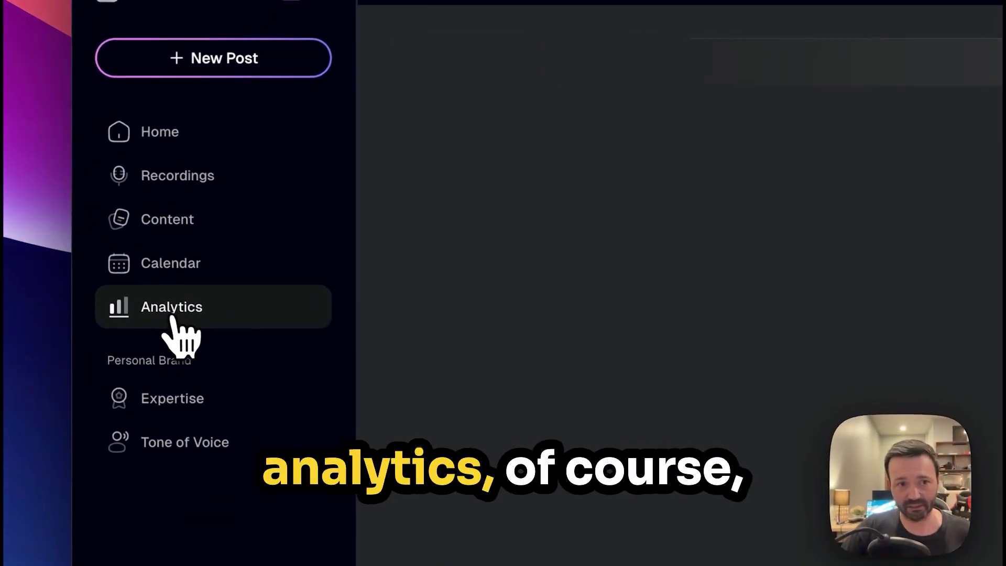
pyautogui.click(172, 265)
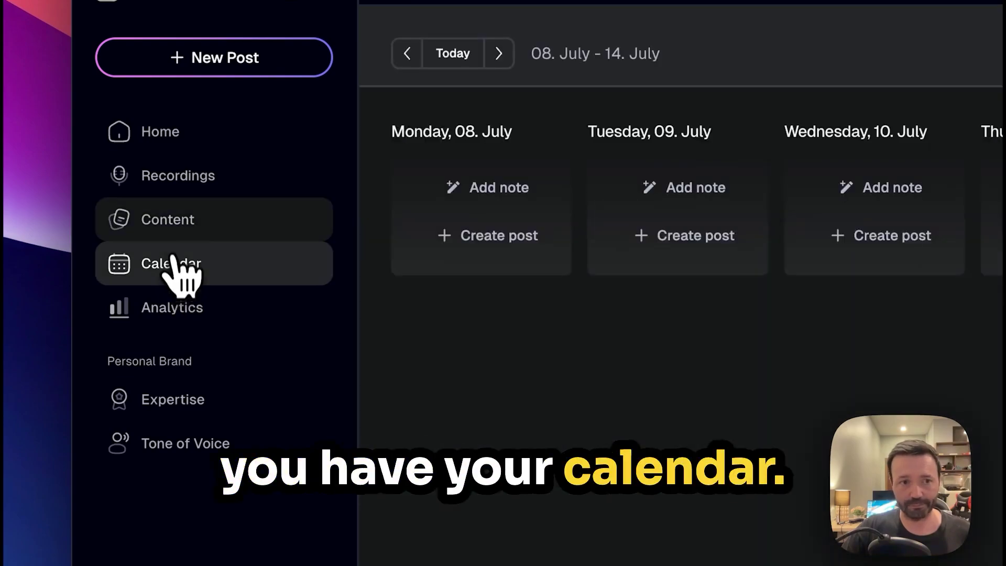
pyautogui.click(168, 225)
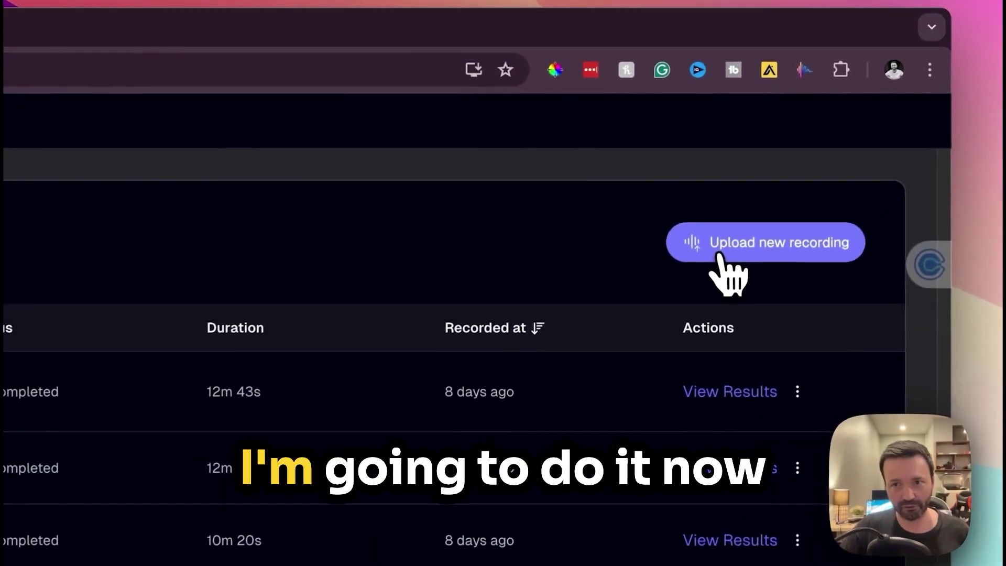
pyautogui.click(822, 149)
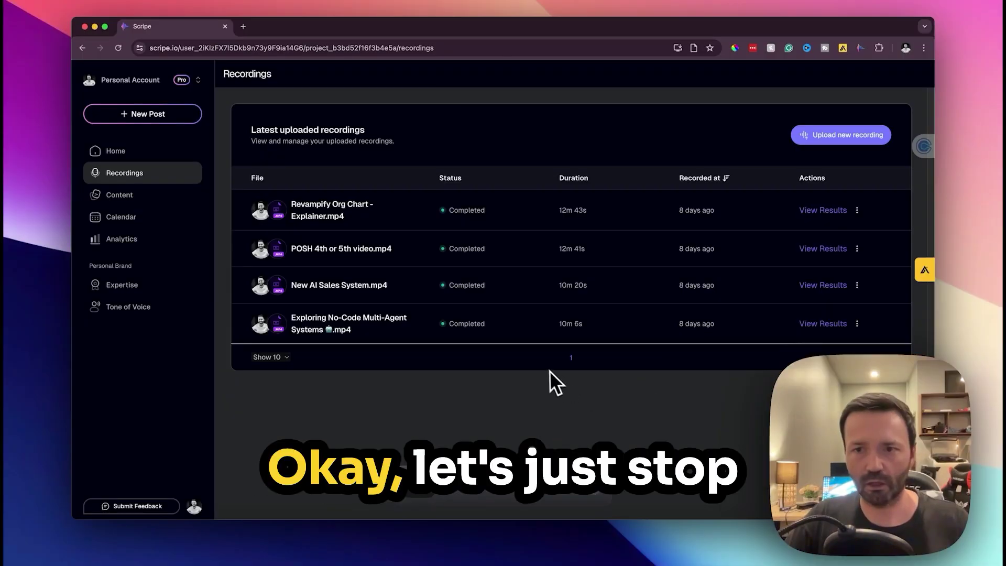
pyautogui.click(142, 156)
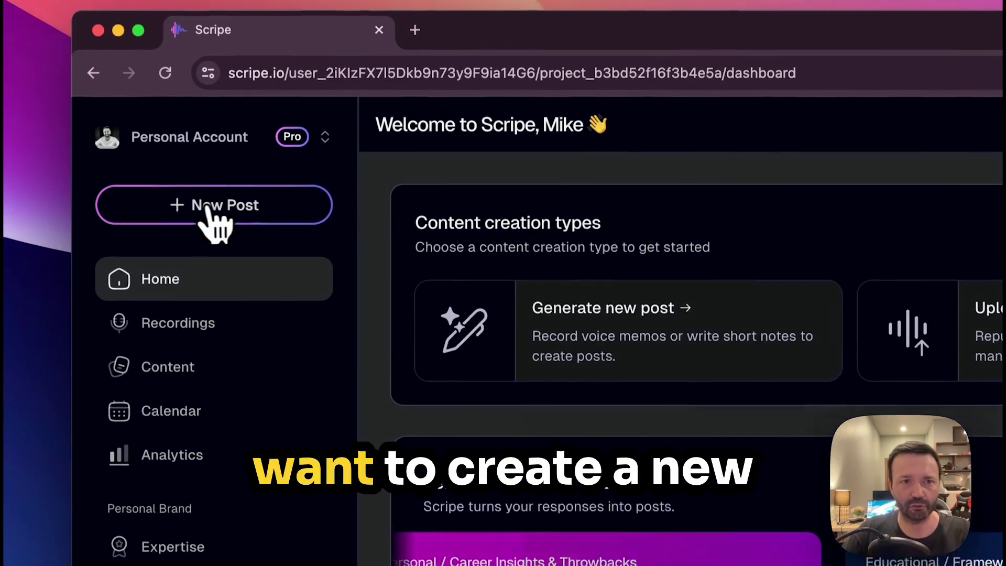
pyautogui.click(203, 192)
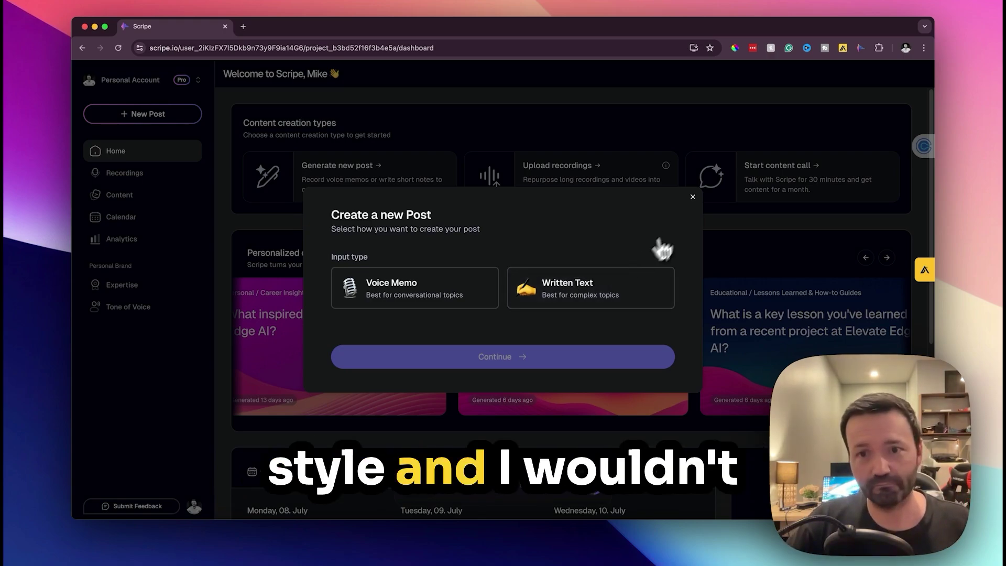
pyautogui.click(692, 197)
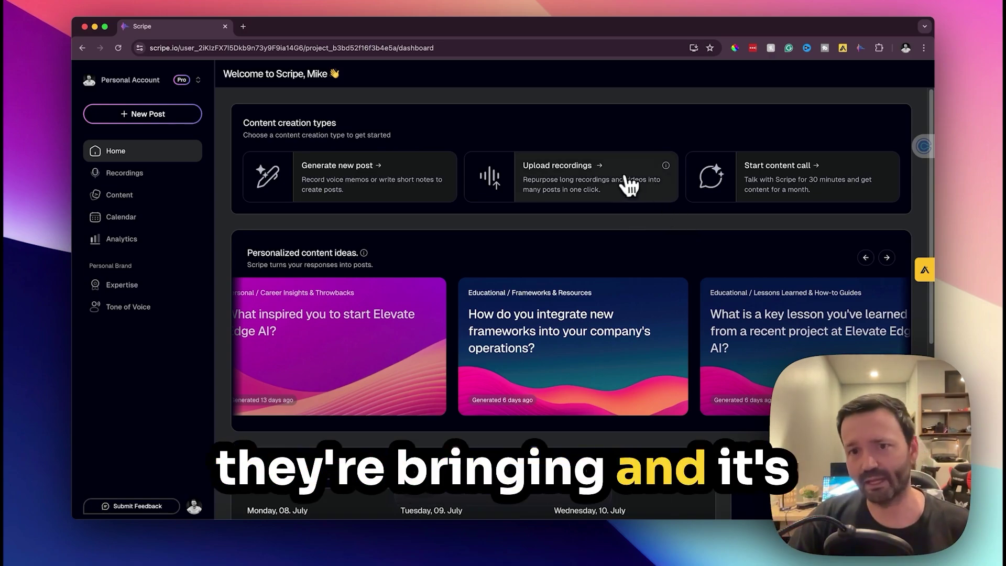
pyautogui.moveTo(665, 169)
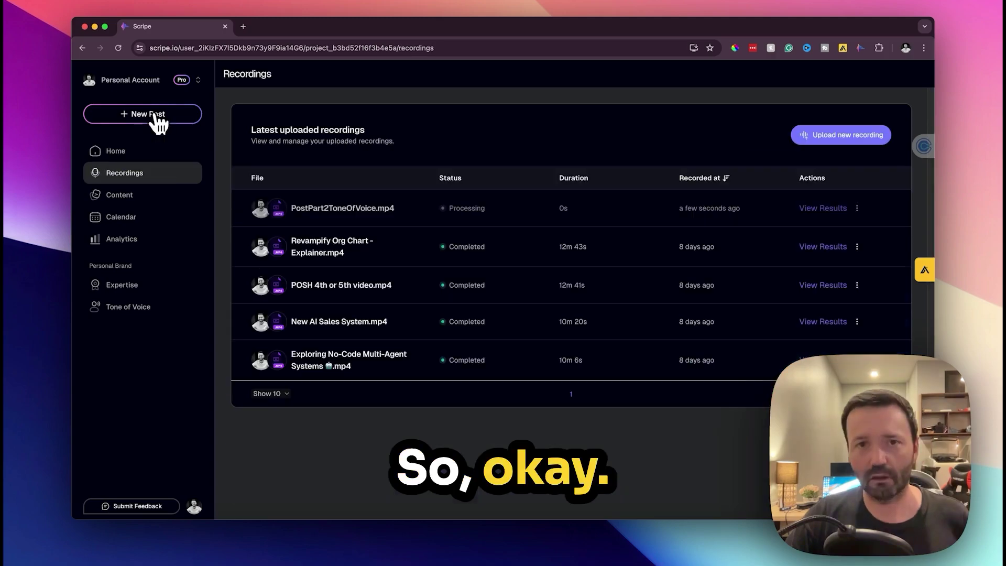
# Start an educational Written Text post, continue, then dismiss the hook picker that appears.
pyautogui.click(156, 117)
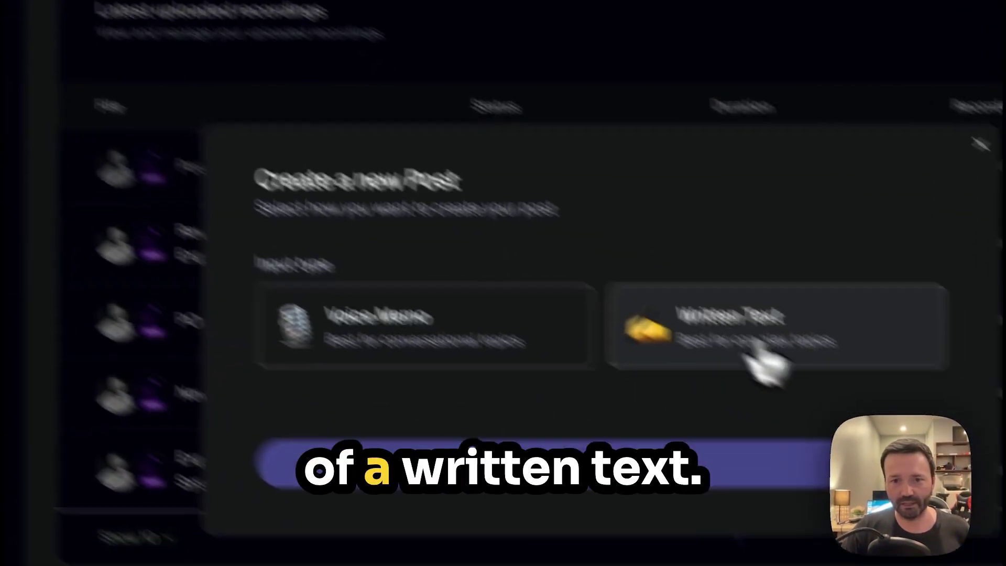
pyautogui.click(750, 352)
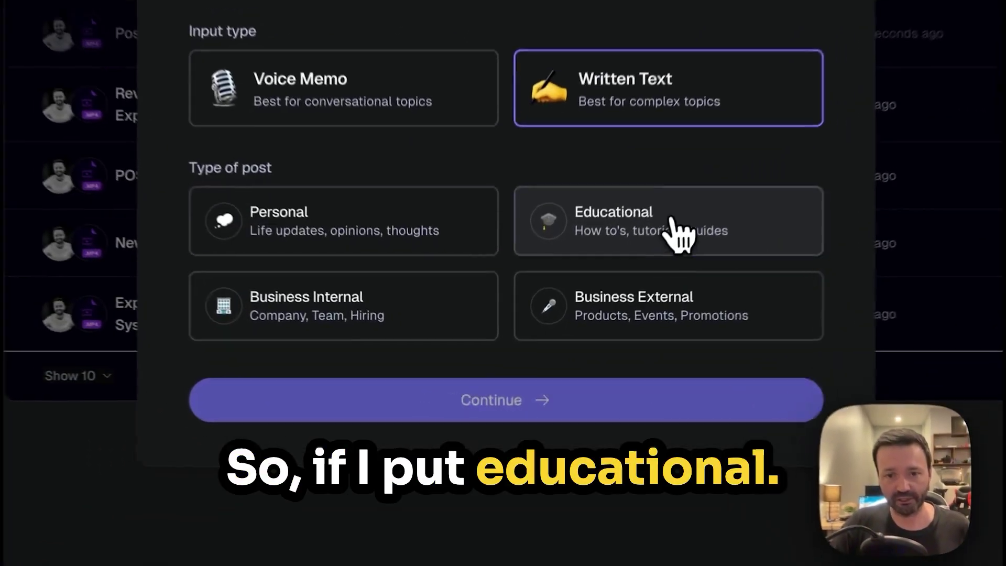
pyautogui.click(584, 317)
pyautogui.click(473, 403)
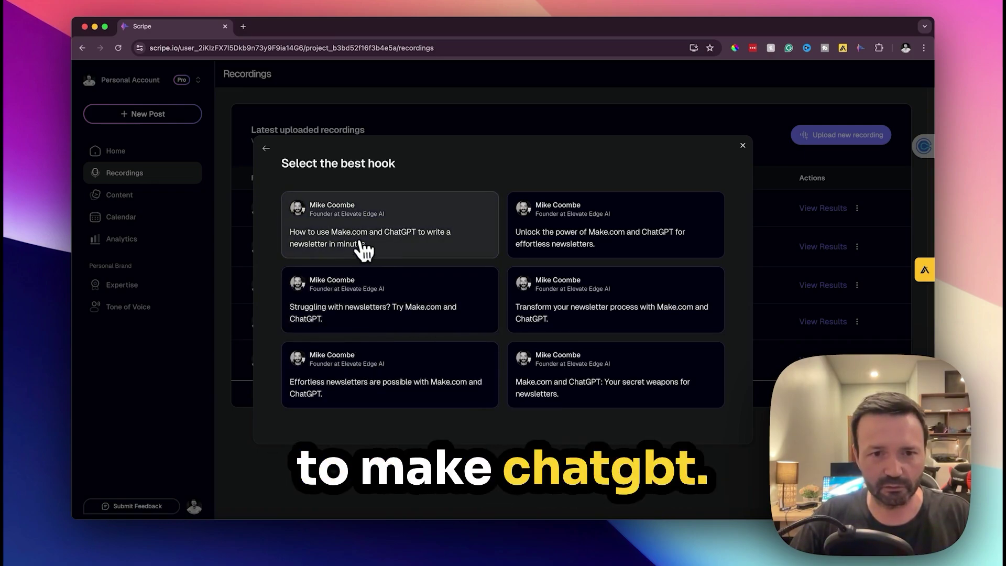
pyautogui.click(743, 145)
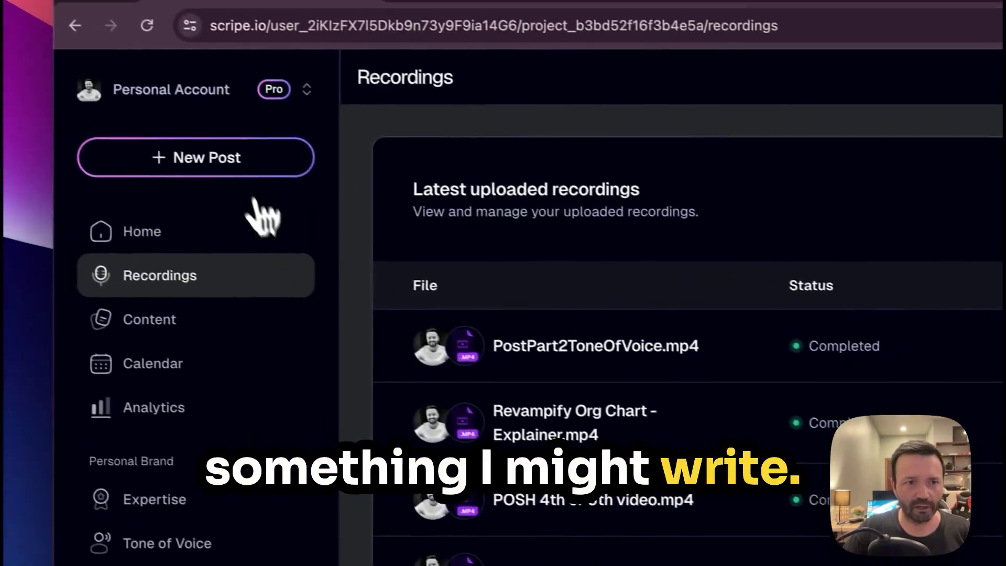
# Restart the educational Written Text post to reach the empty thoughts box.
pyautogui.click(251, 168)
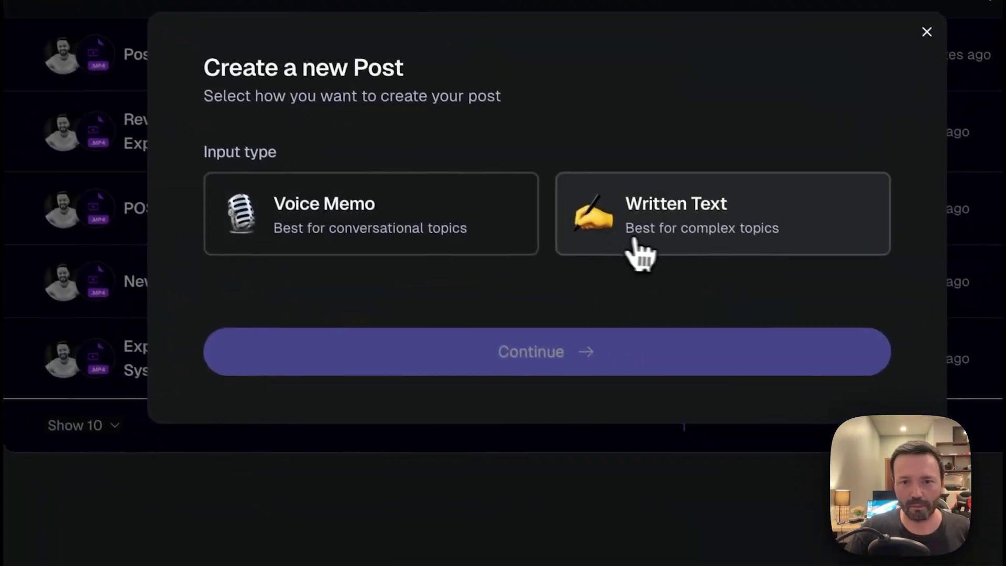
pyautogui.click(710, 298)
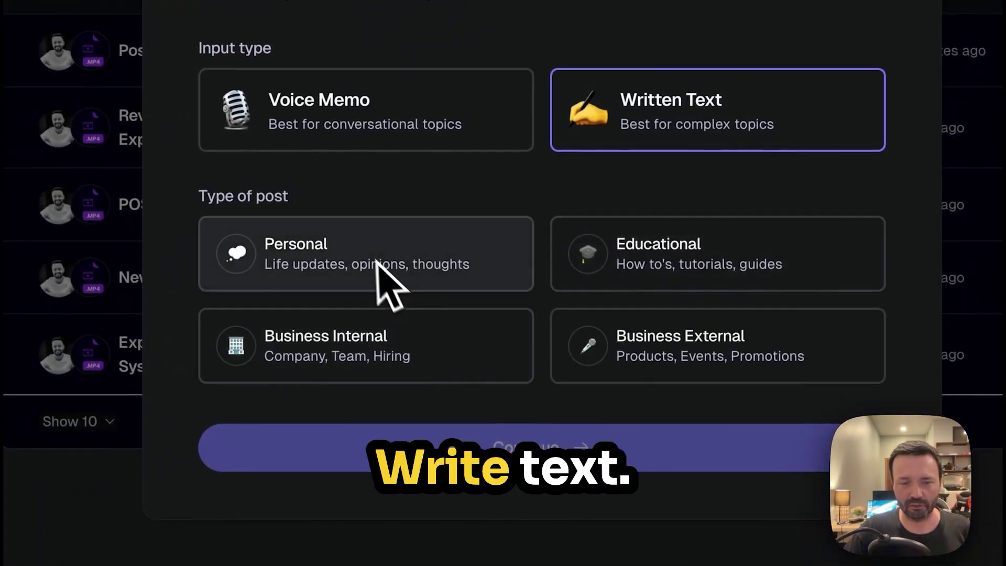
pyautogui.click(647, 283)
pyautogui.click(523, 461)
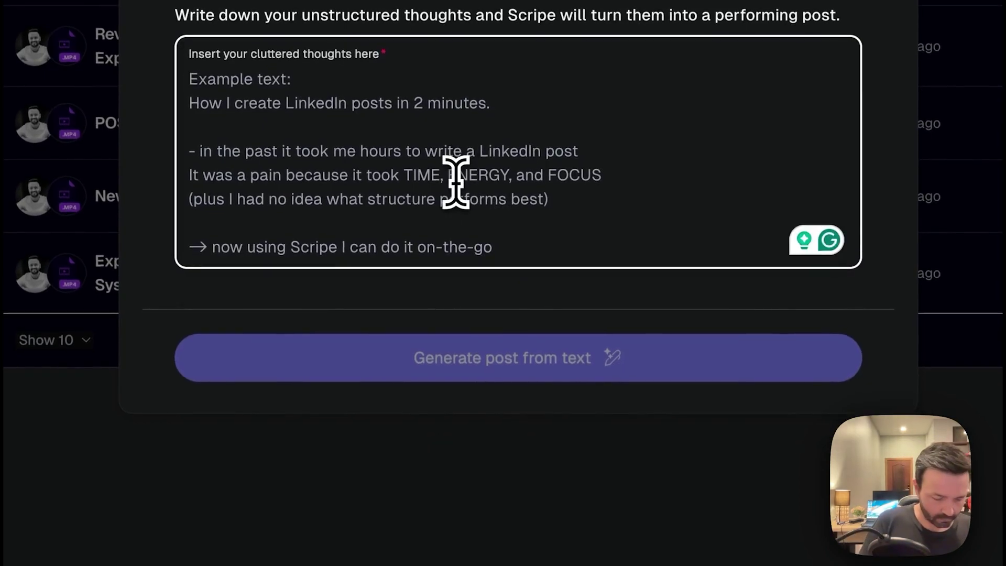
# Write thoughts on why AI agent teams will transform the workplace, apply Grammarly fixes, and generate hooks.
pyautogui.write('why')
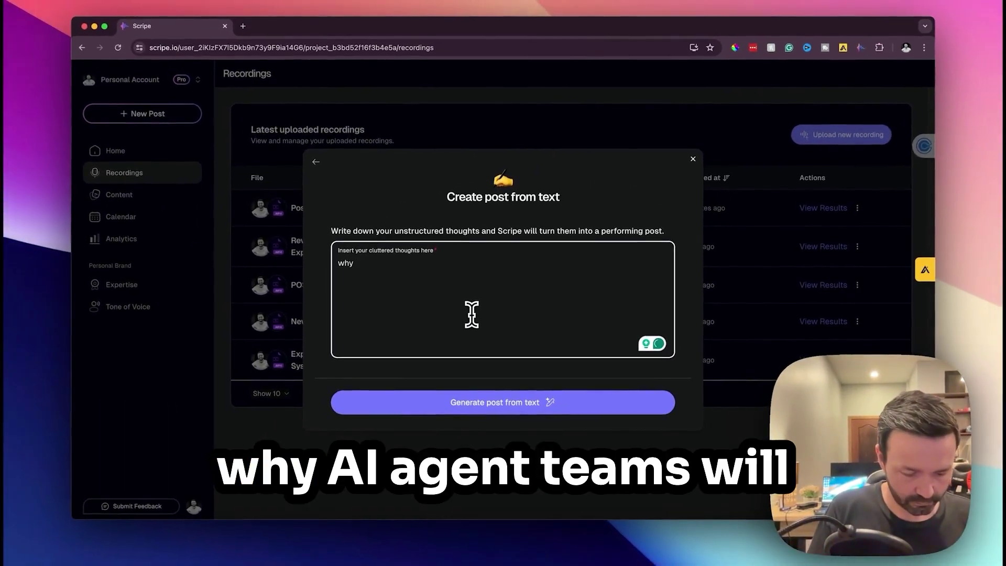
pyautogui.write(' ai agent tea')
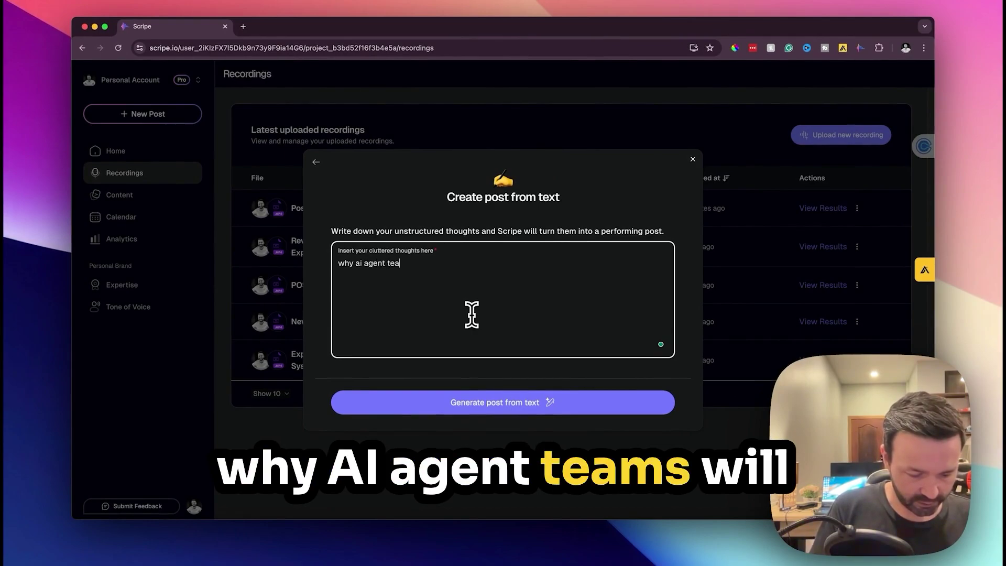
pyautogui.write('ms will be the future of ai, and wi')
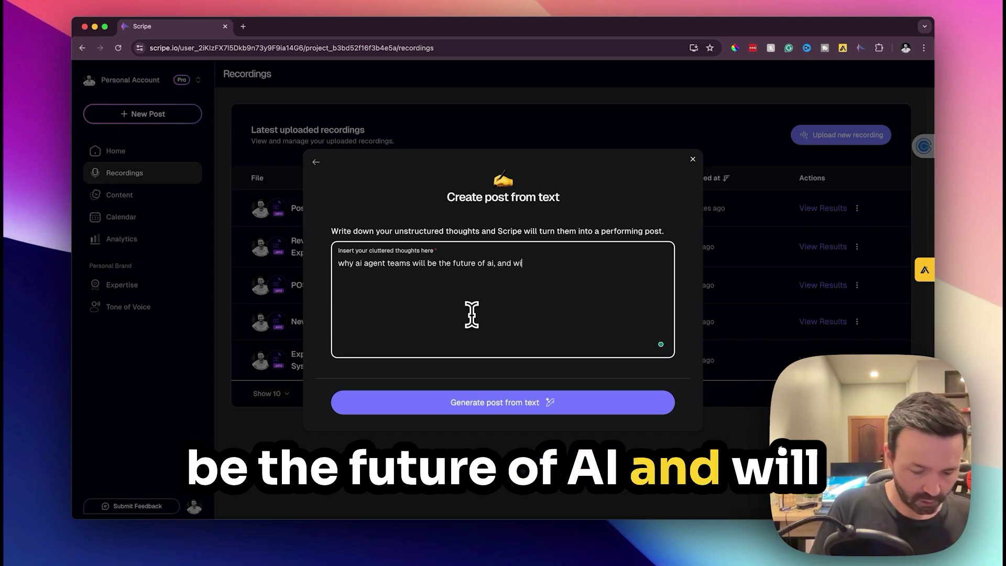
pyautogui.write('ll transform the w')
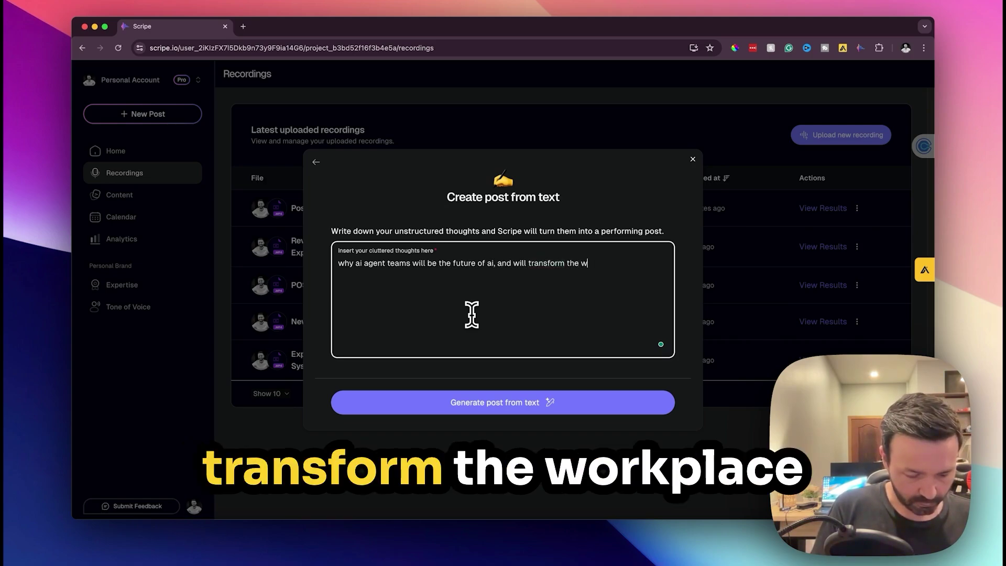
pyautogui.write('orkplace,')
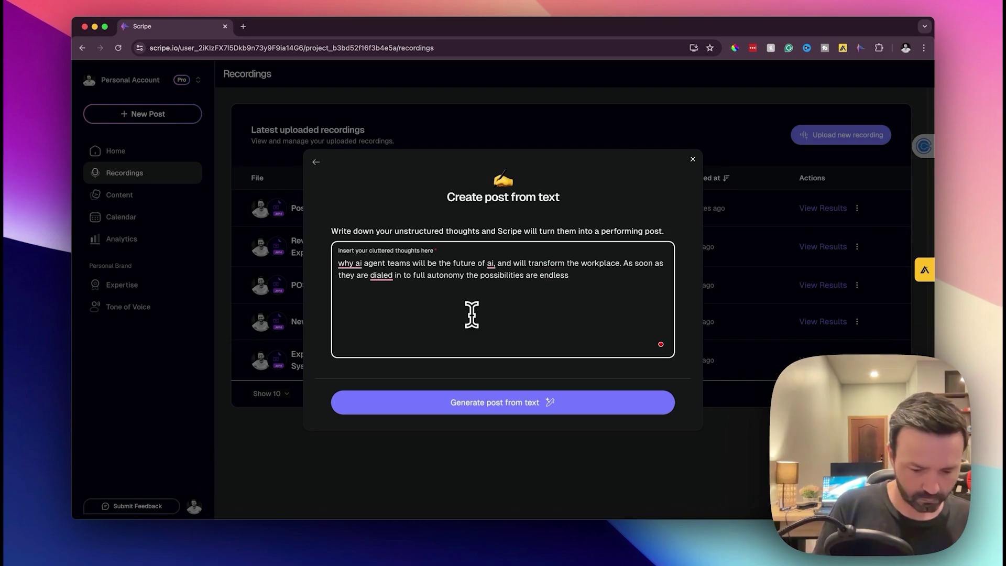
pyautogui.click(382, 275)
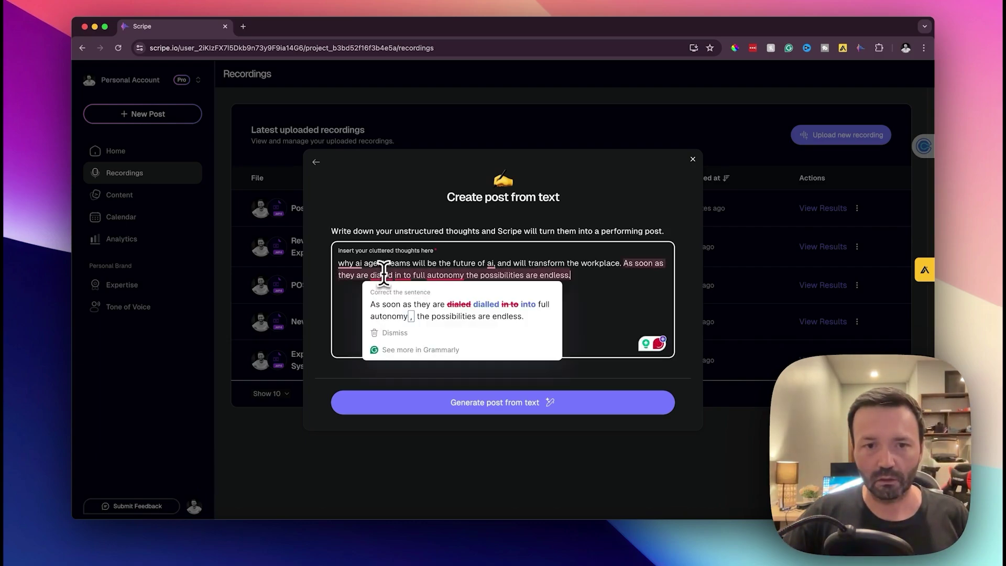
pyautogui.click(387, 286)
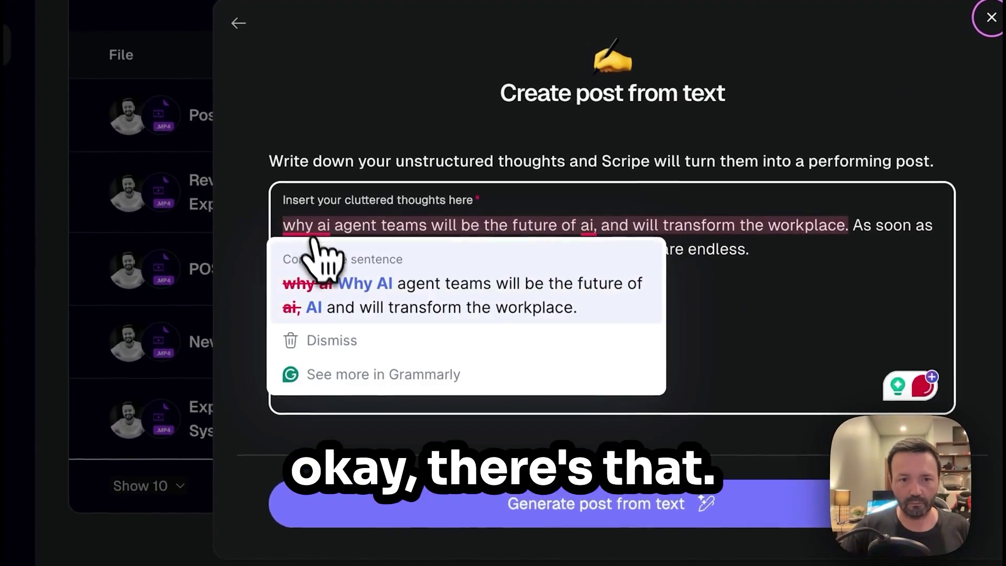
pyautogui.click(315, 242)
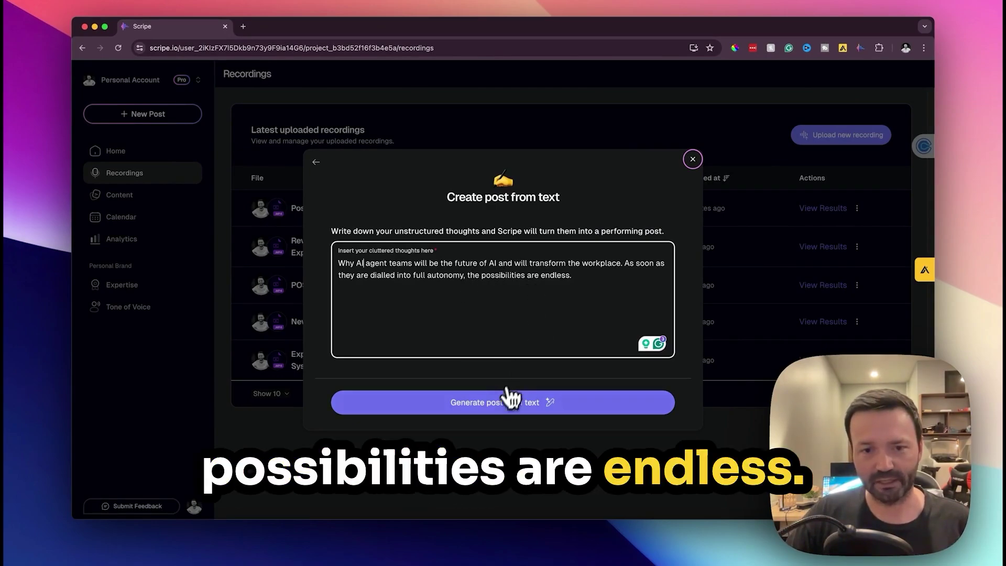
pyautogui.click(498, 402)
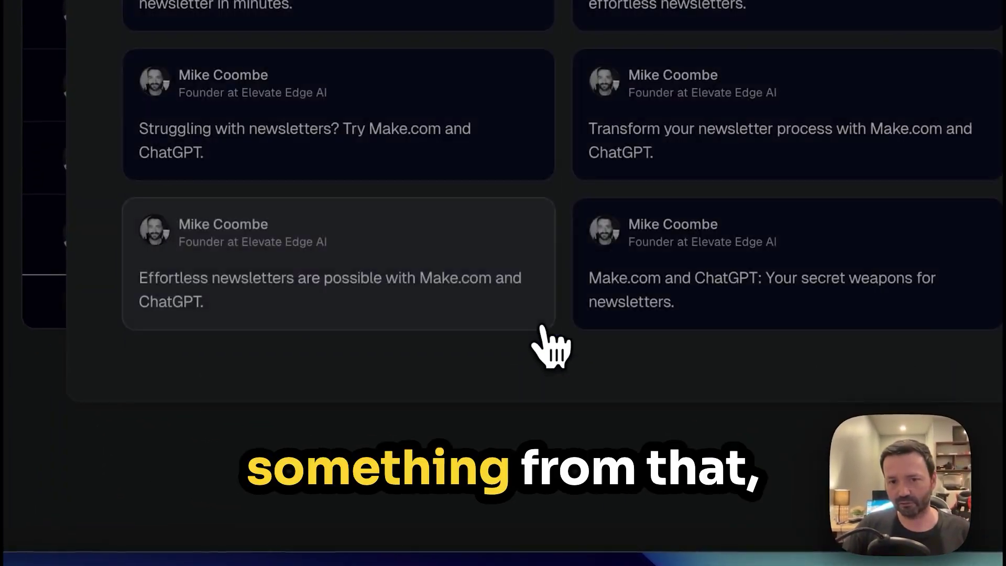
# Pick the generated post and choose the hook 'AI agent teams: The game-changer for full autonomy.'.
pyautogui.click(542, 327)
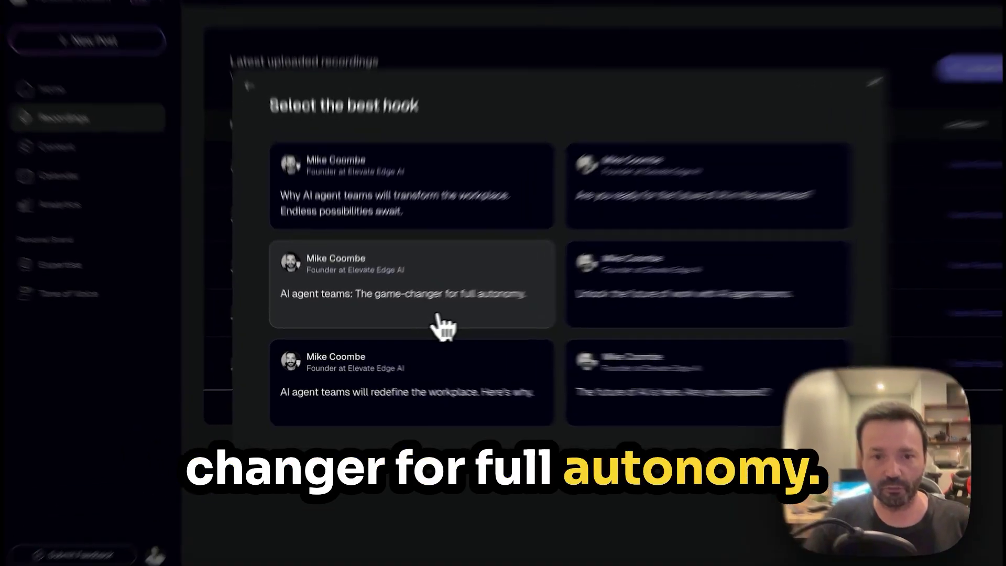
pyautogui.click(414, 331)
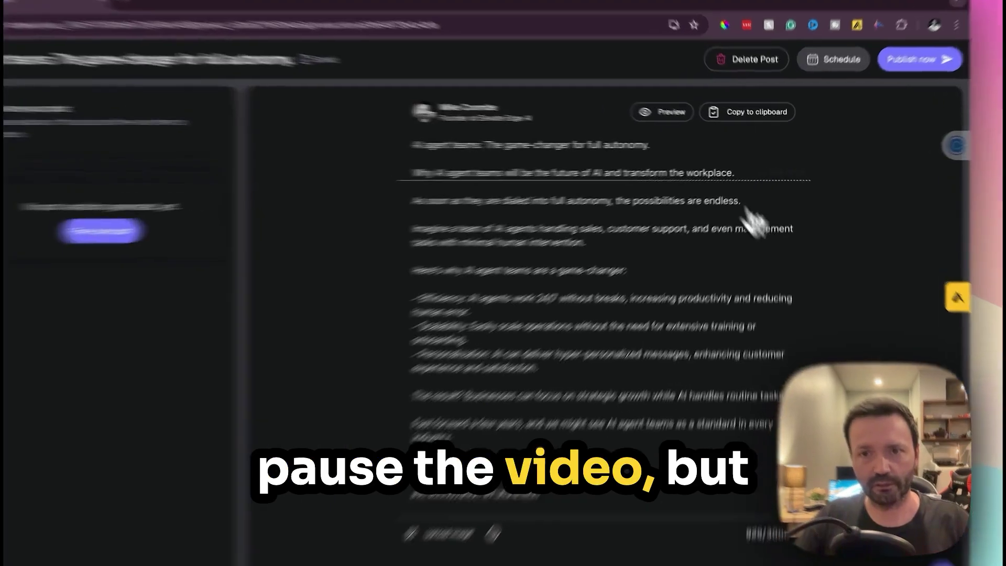
# Review the full post in the LinkedIn preview and dark mode, then delete the closing hashtag line.
pyautogui.click(684, 118)
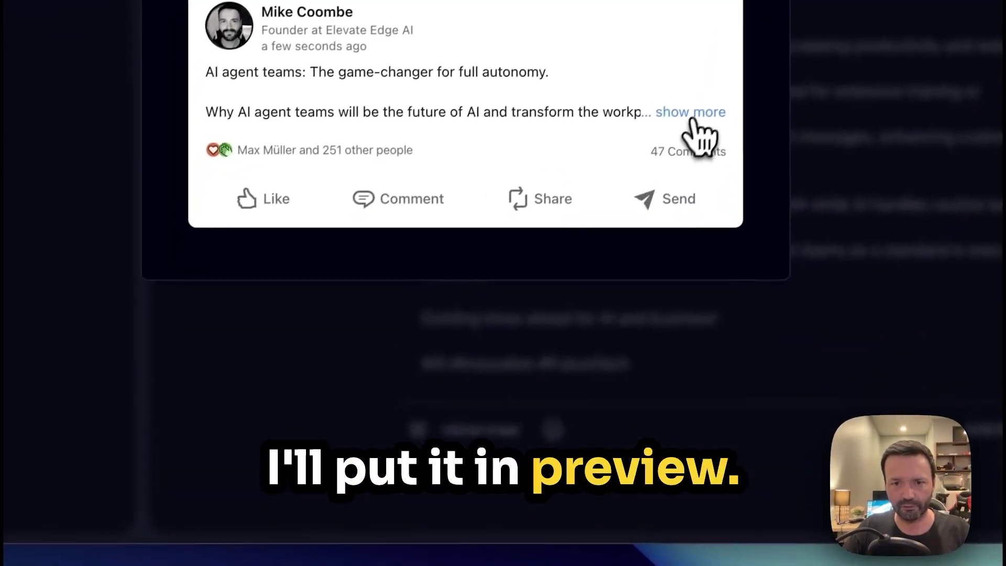
pyautogui.click(692, 112)
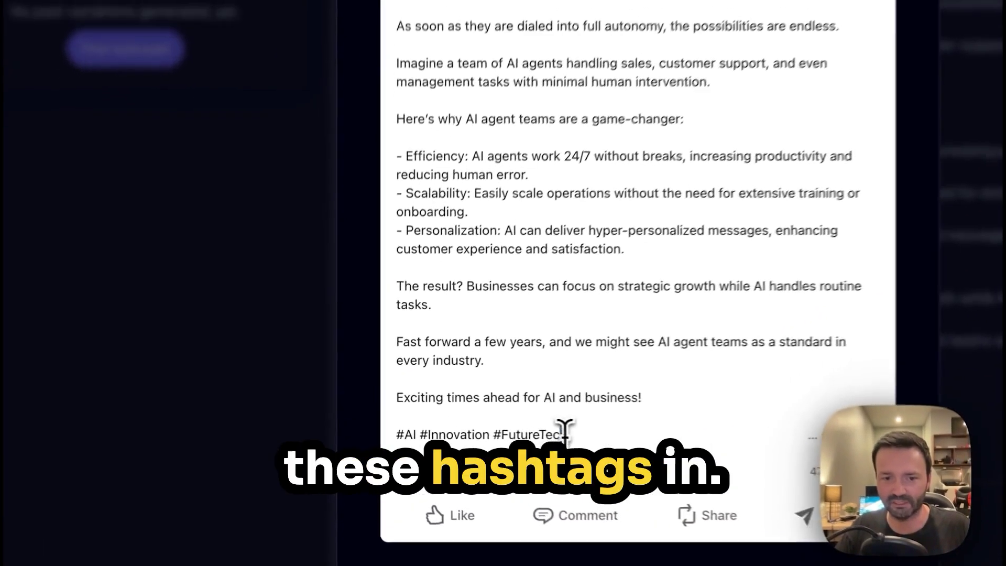
pyautogui.moveTo(466, 423); pyautogui.dragTo(368, 426)
pyautogui.click(537, 394)
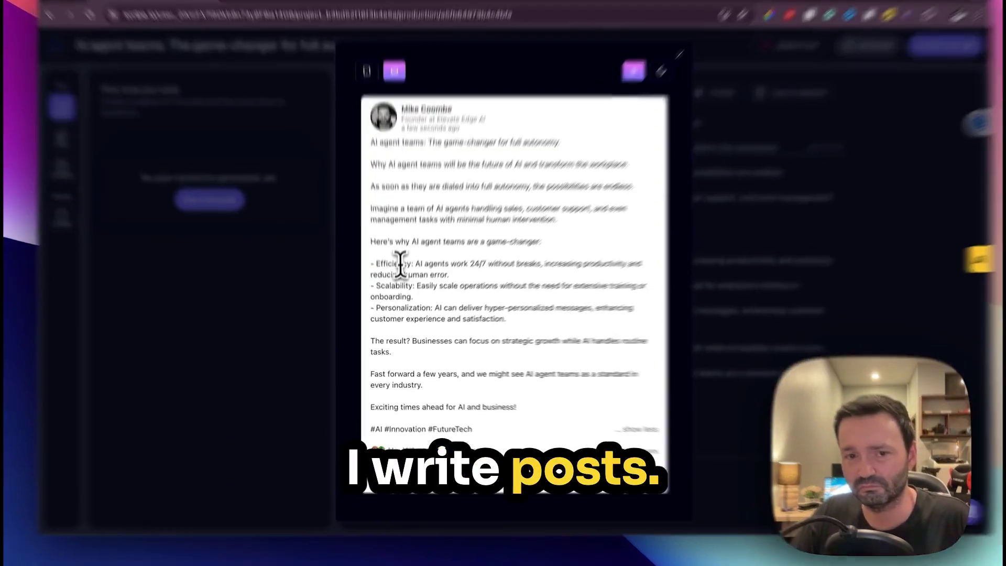
pyautogui.moveTo(388, 273); pyautogui.dragTo(422, 312)
pyautogui.click(450, 269)
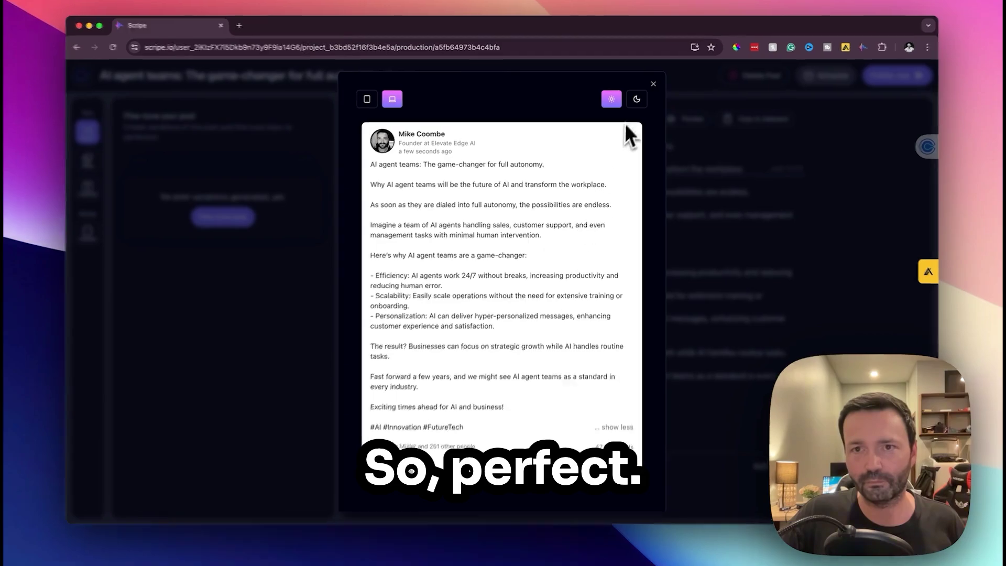
pyautogui.click(636, 99)
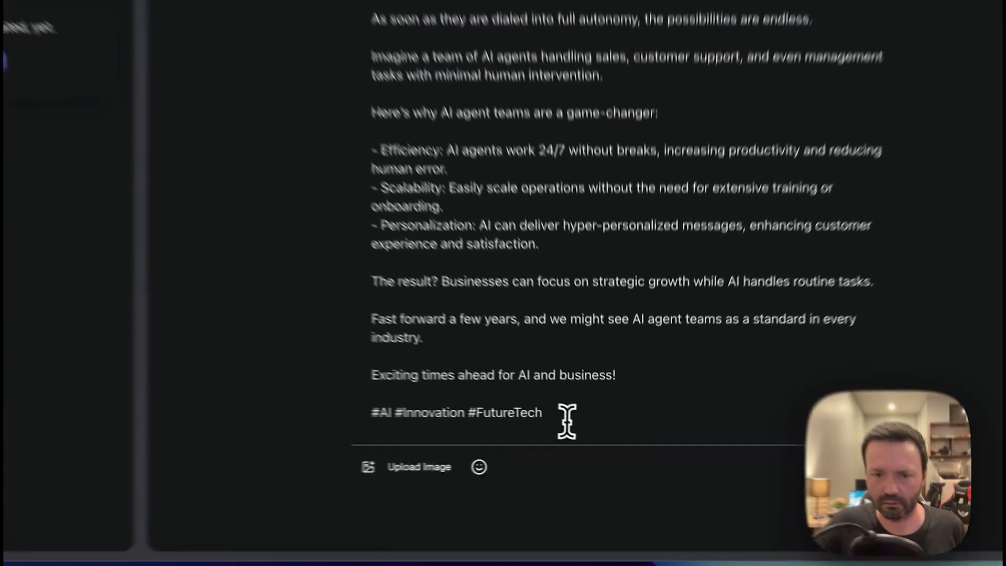
pyautogui.moveTo(567, 420); pyautogui.dragTo(352, 415)
pyautogui.press('BackSpace')
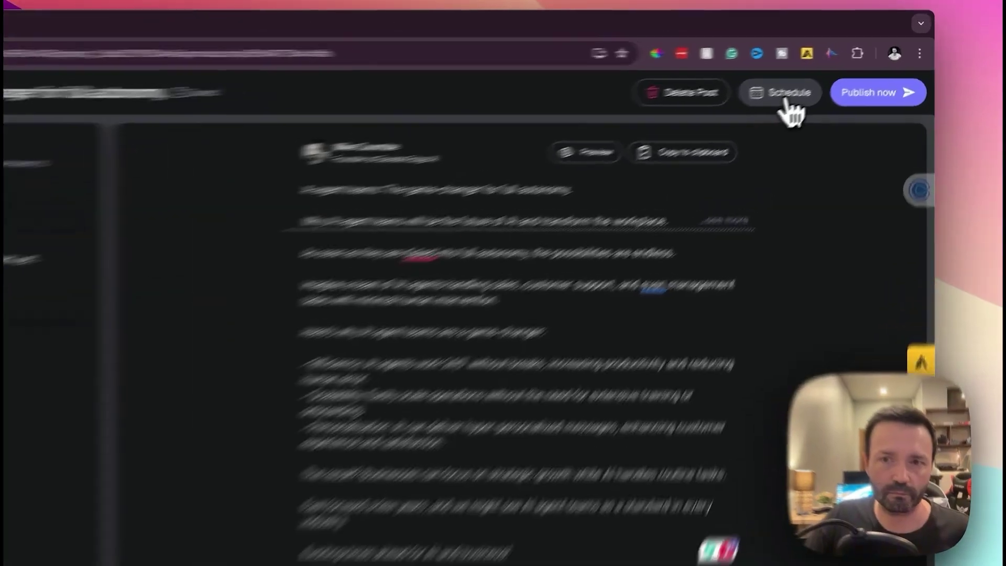
# Plan the post for July 10, 2024 at 9:50 AM and view it in the calendar.
pyautogui.click(832, 78)
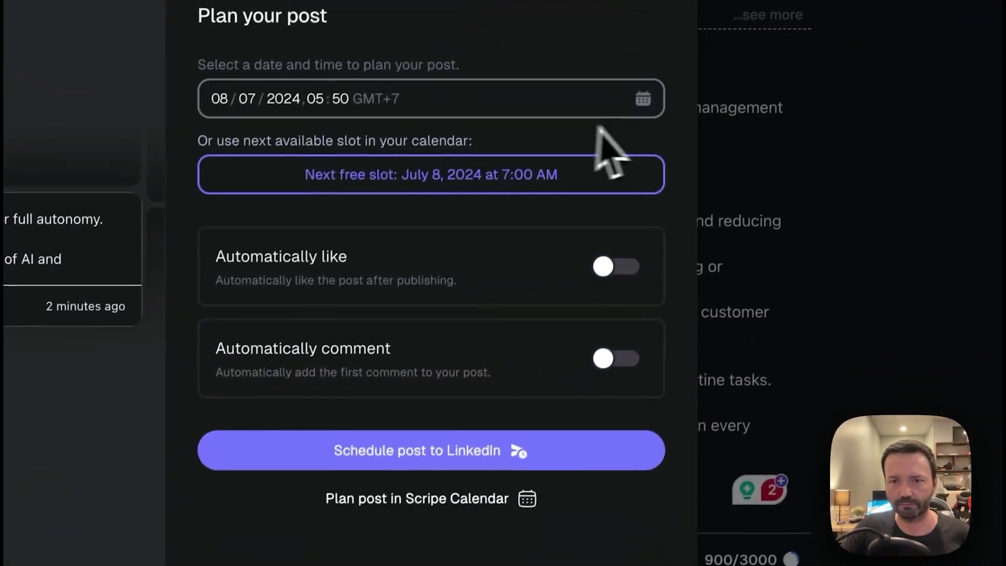
pyautogui.click(643, 100)
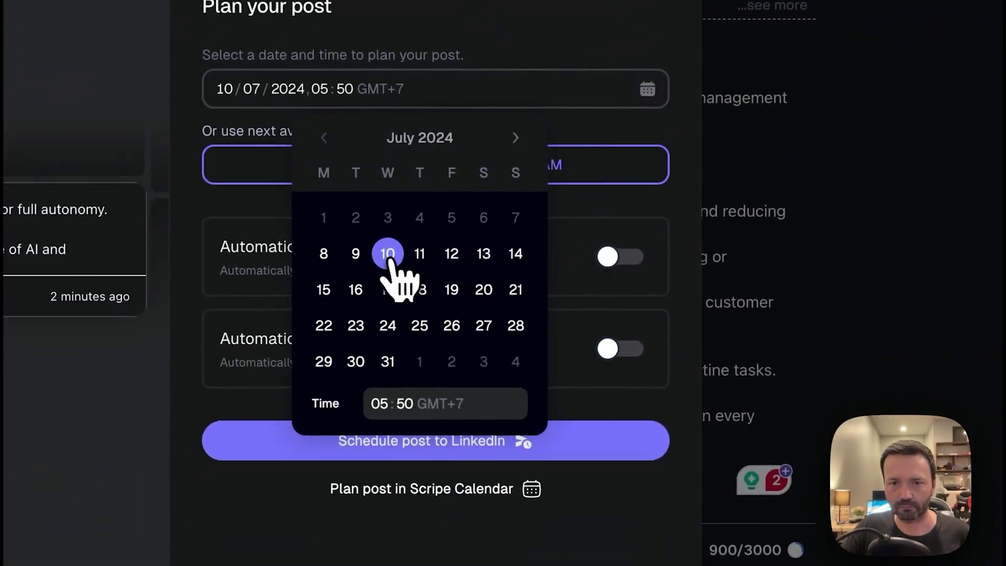
pyautogui.click(381, 406)
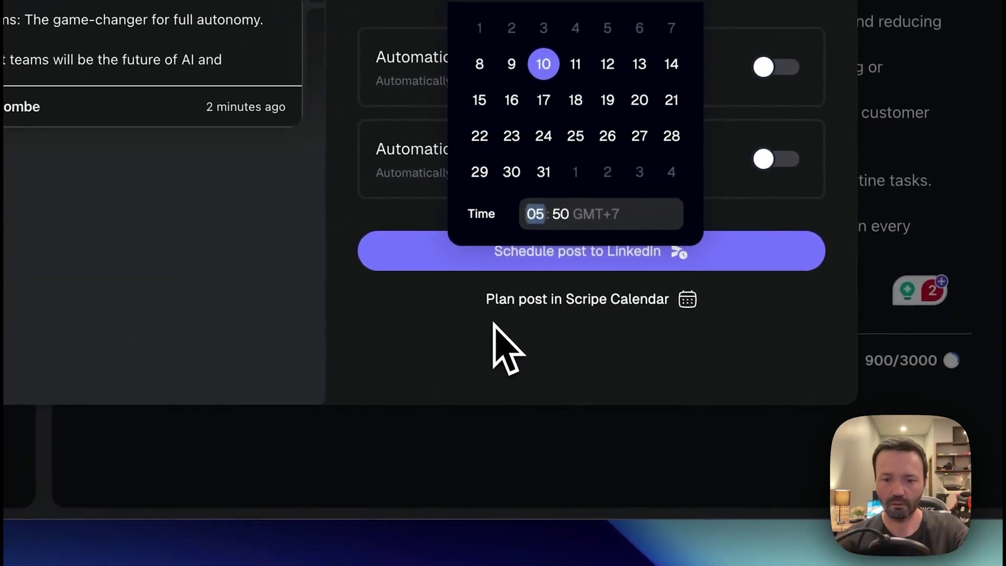
pyautogui.write('9')
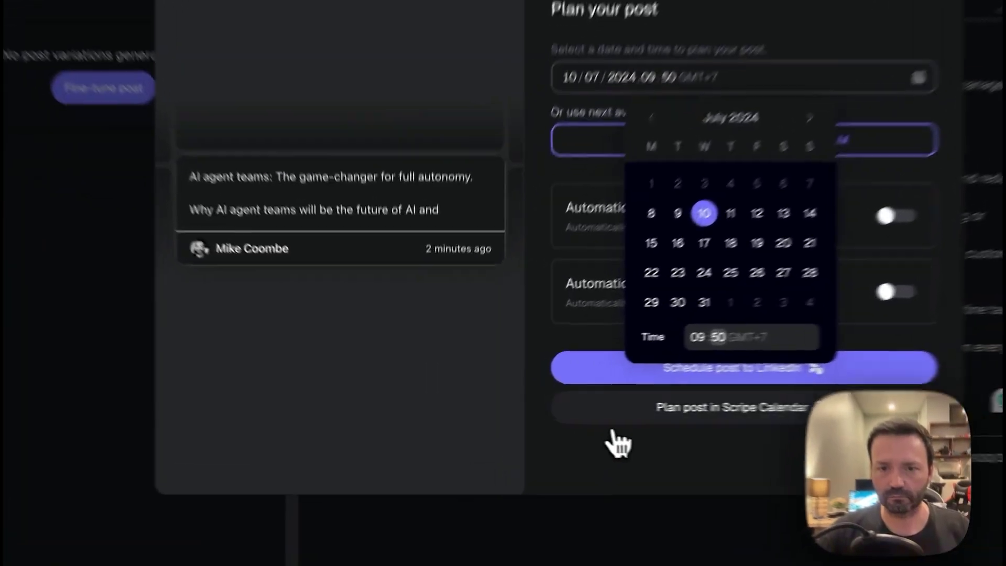
pyautogui.click(540, 419)
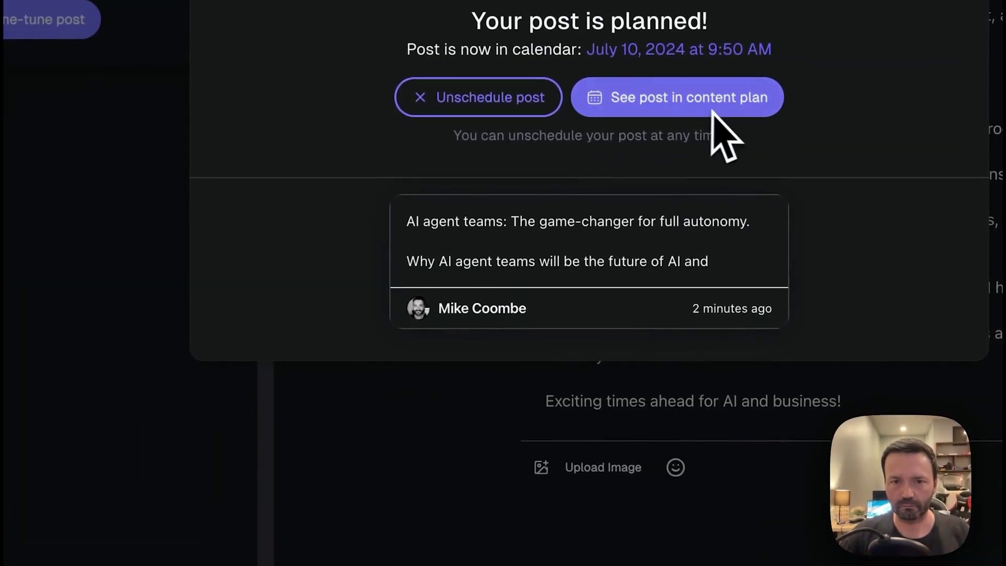
pyautogui.click(661, 110)
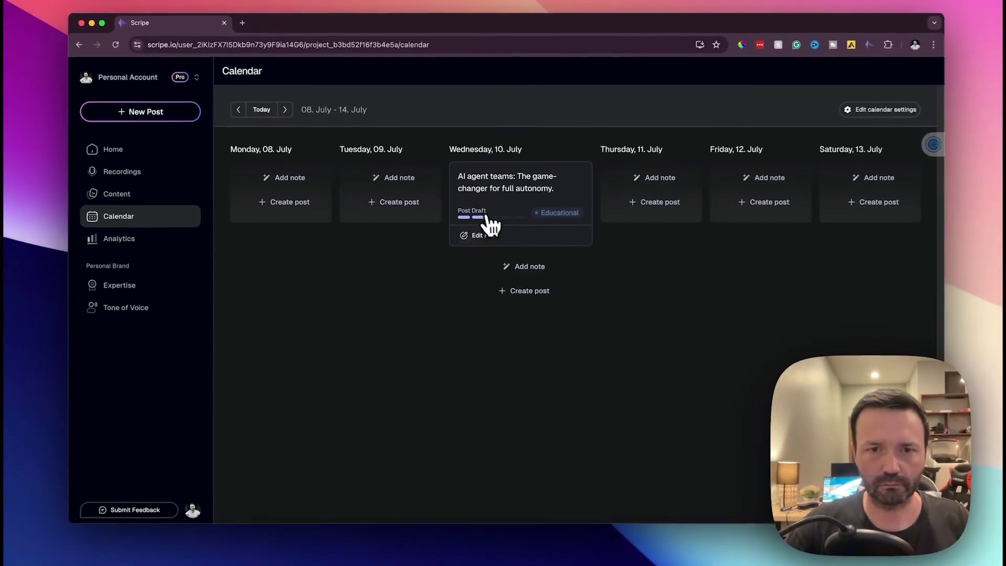
pyautogui.moveTo(531, 215)
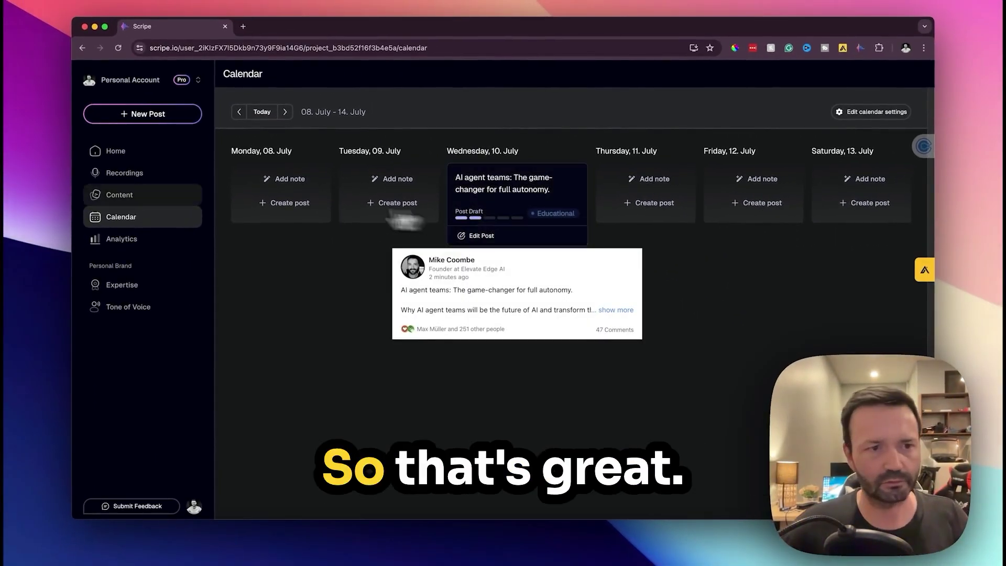
# Open the PostPart2ToneOfVoice.mp4 results and scroll to topics like Tone Docs (88) and Tone & Voice (78).
pyautogui.click(123, 172)
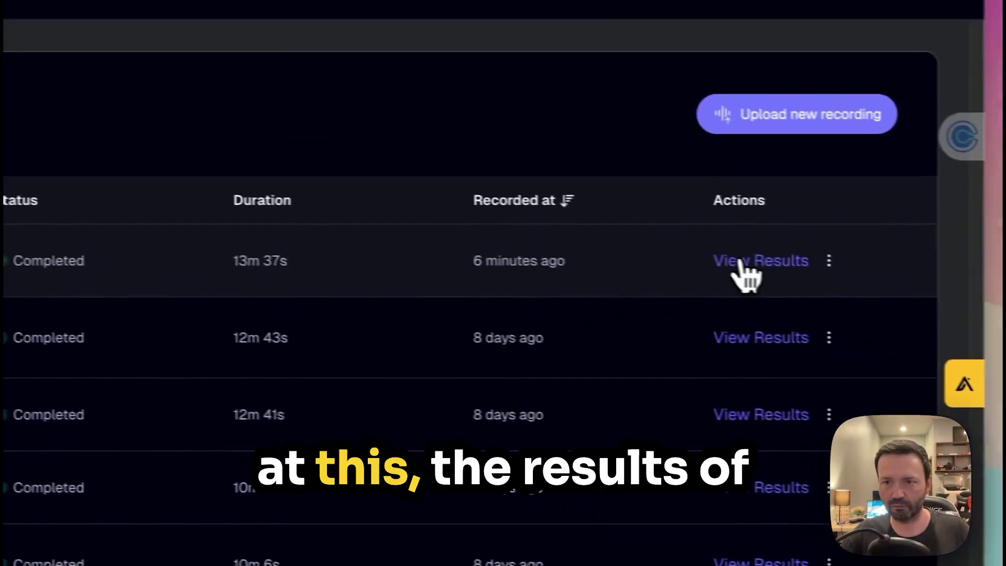
pyautogui.click(736, 262)
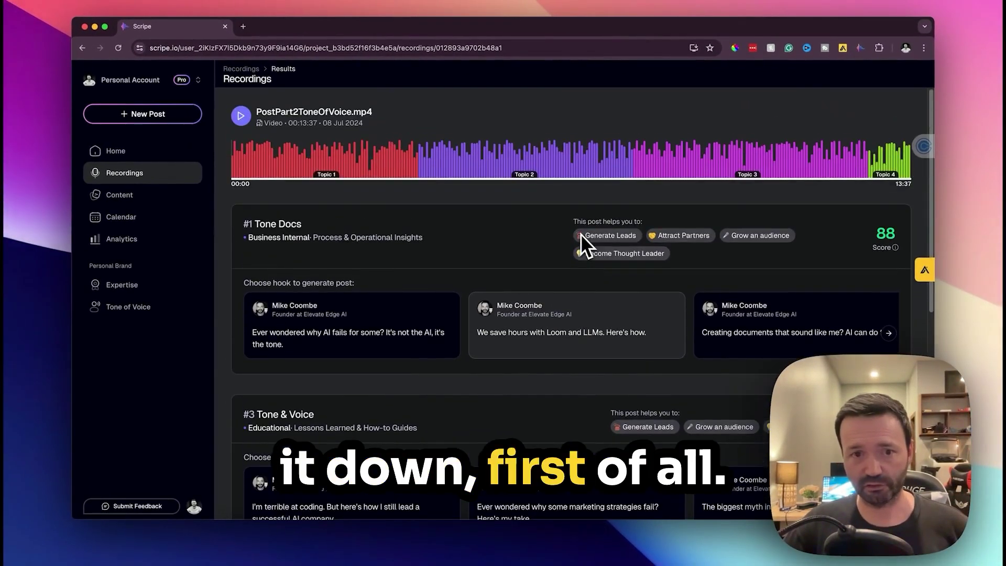
pyautogui.scroll(-4, 580, 234)
pyautogui.moveTo(894, 131)
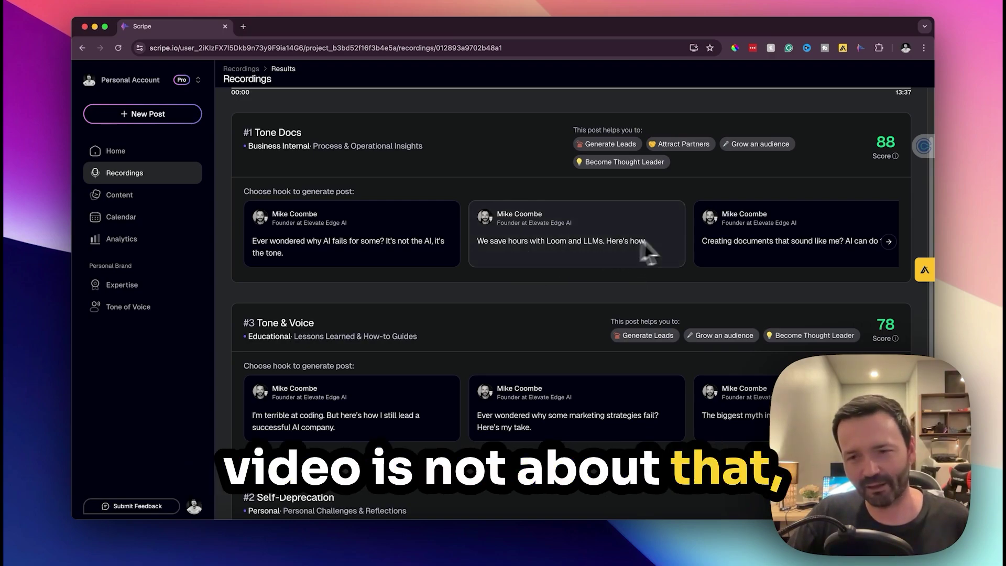
pyautogui.click(889, 241)
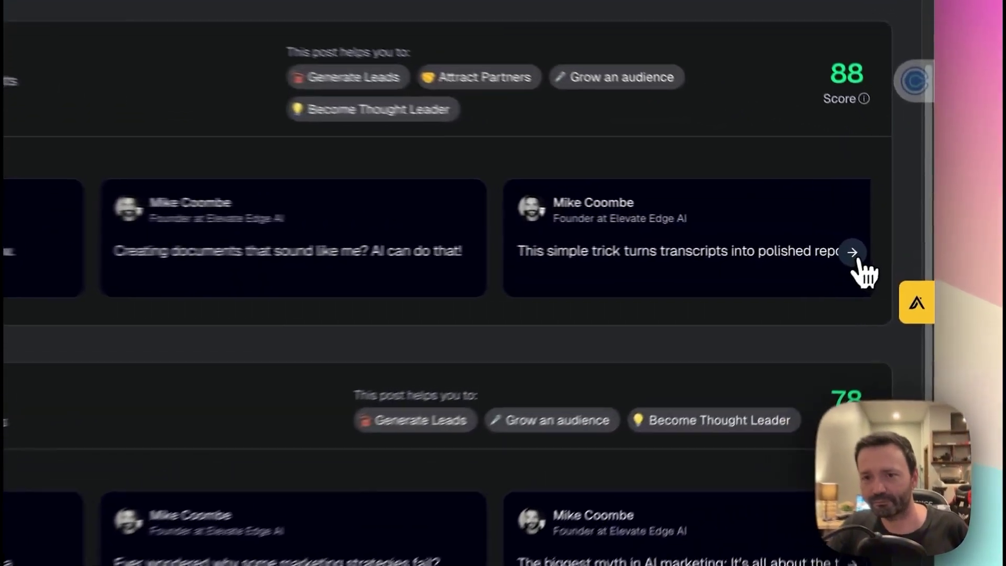
pyautogui.click(858, 261)
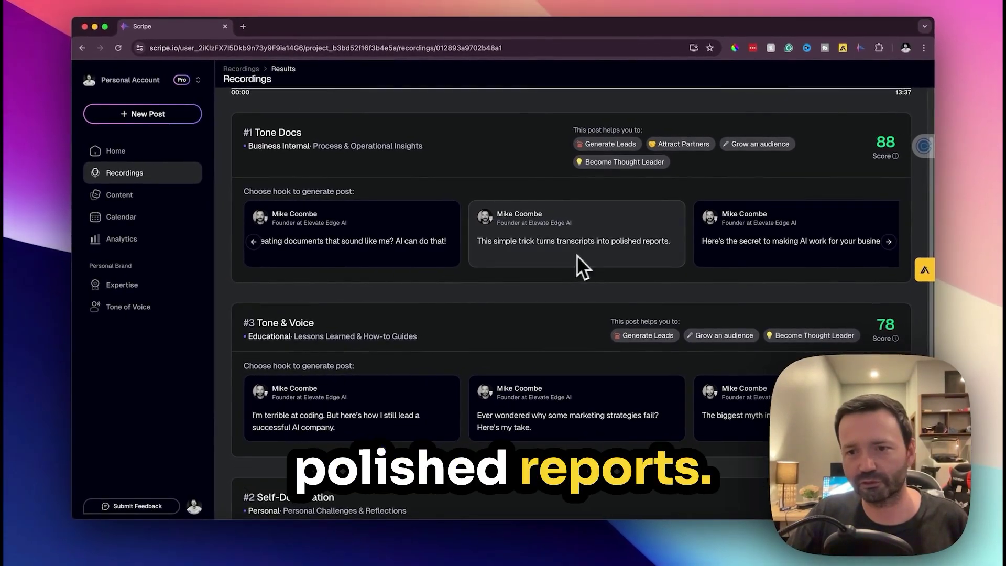
pyautogui.click(889, 242)
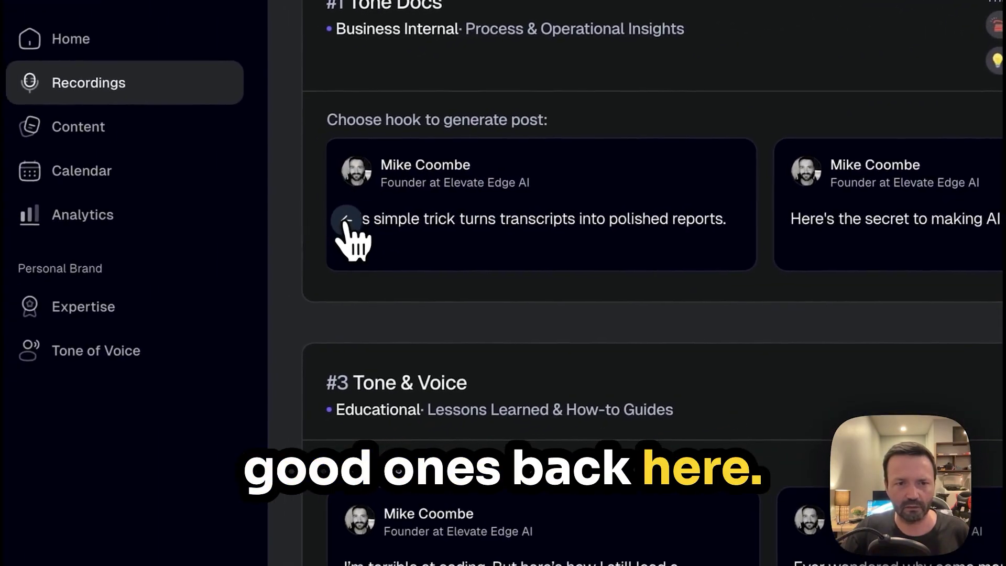
pyautogui.click(346, 222)
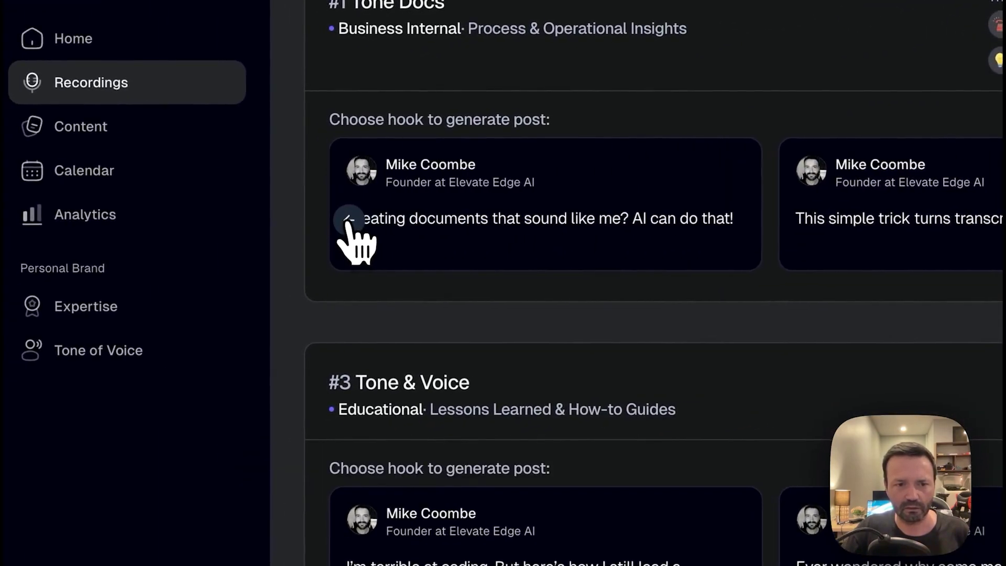
pyautogui.click(348, 221)
pyautogui.scroll(-3, 643, 386)
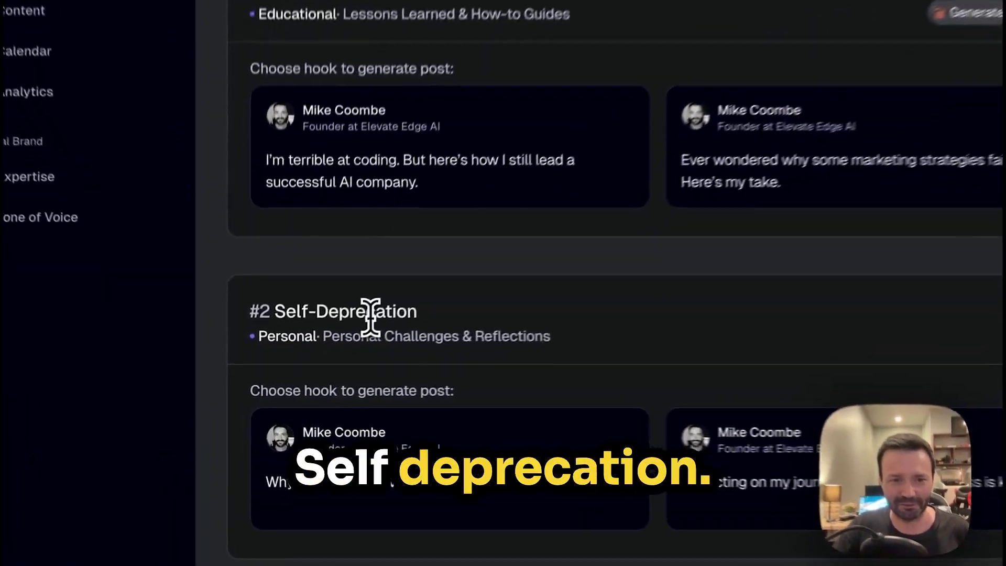
pyautogui.tripleClick(312, 359)
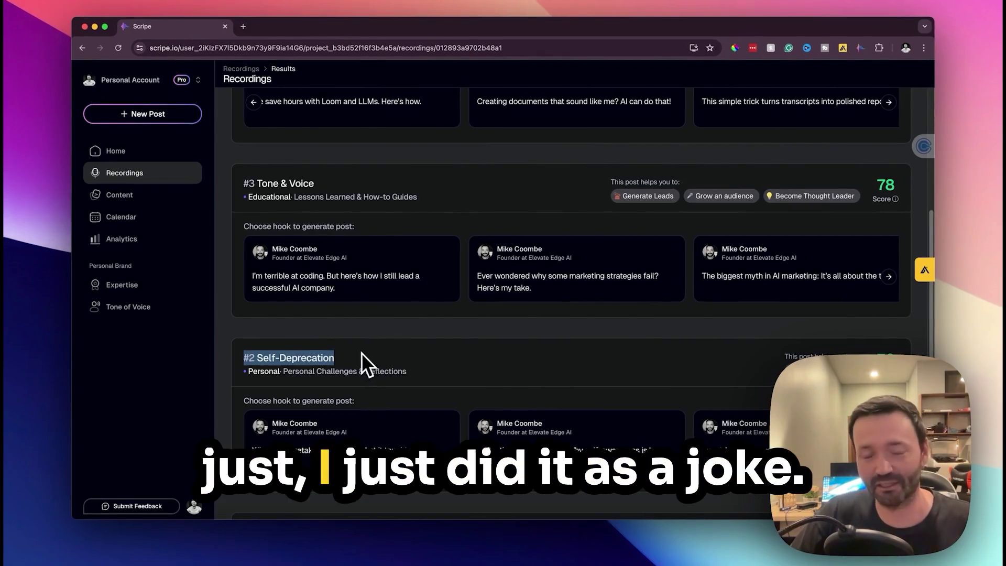
pyautogui.scroll(-1, 480, 352)
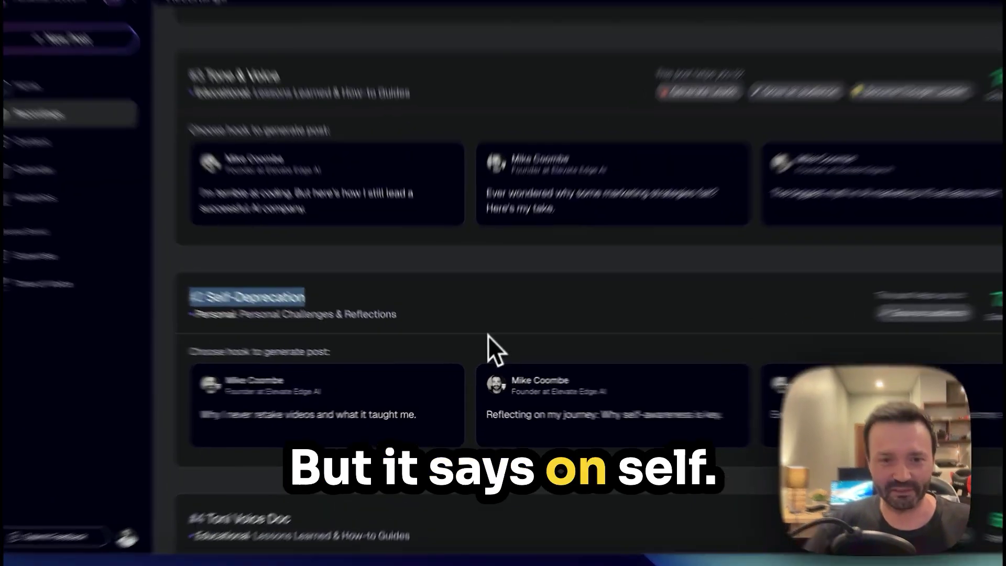
pyautogui.click(465, 335)
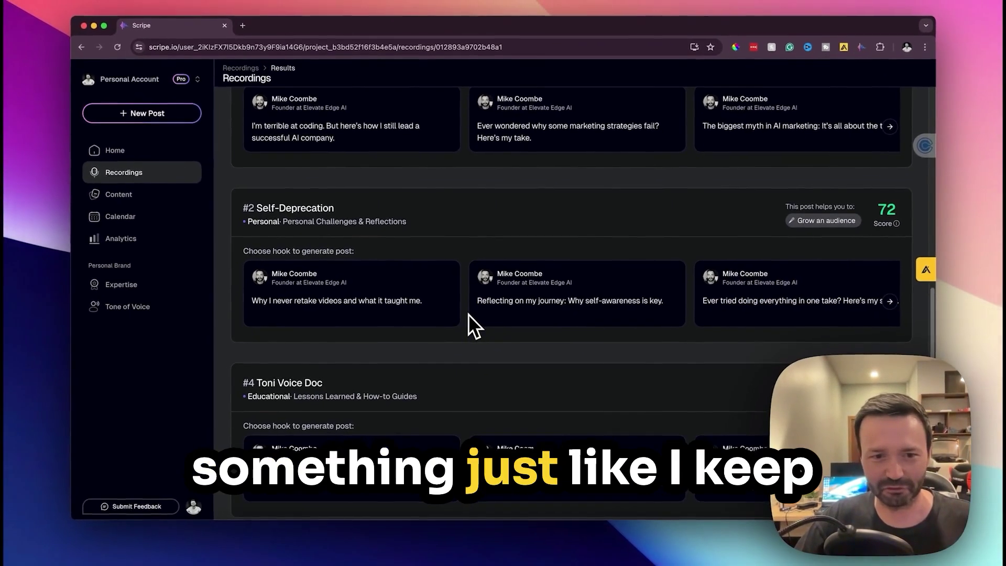
pyautogui.scroll(3, 468, 314)
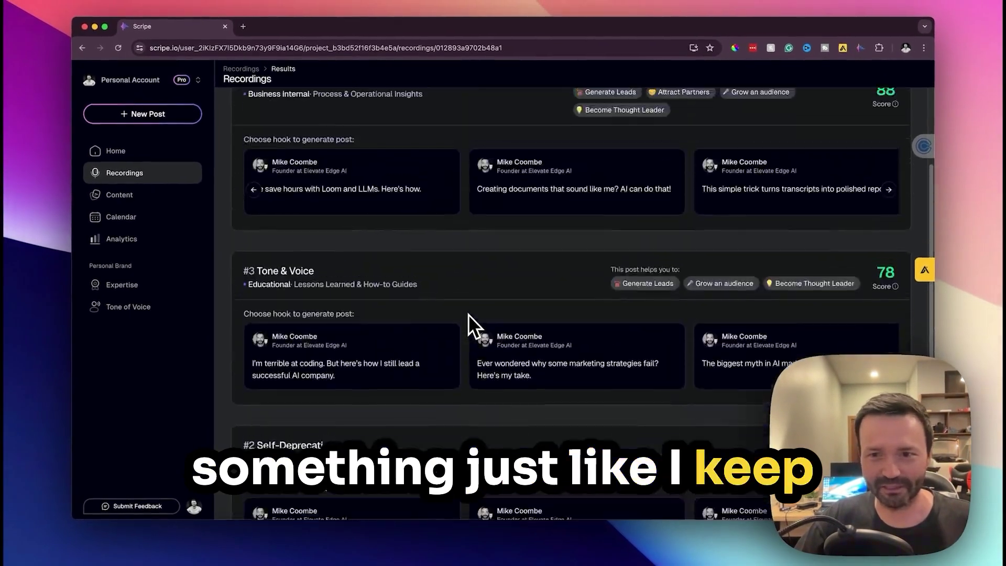
pyautogui.scroll(3, 468, 315)
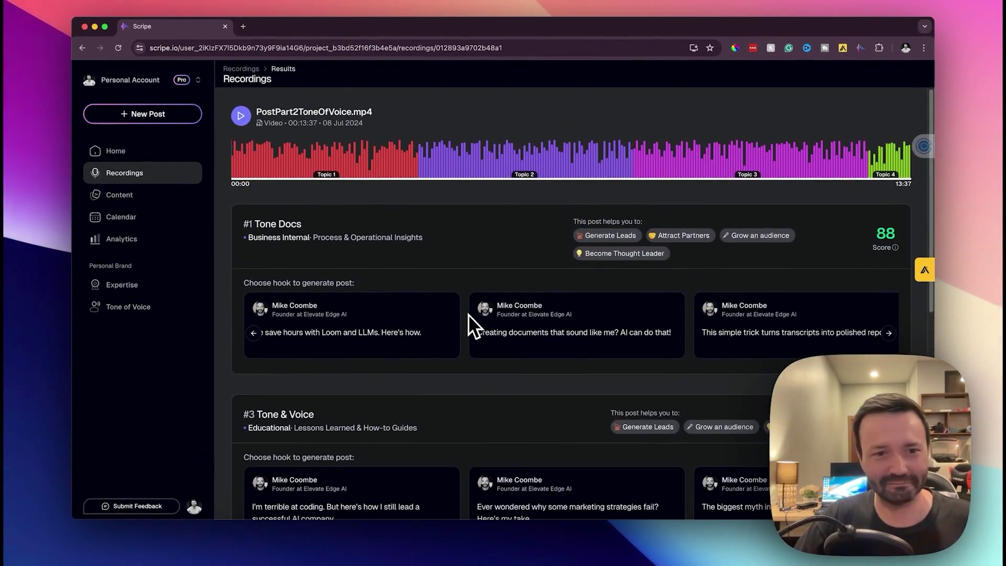
pyautogui.scroll(-7, 468, 314)
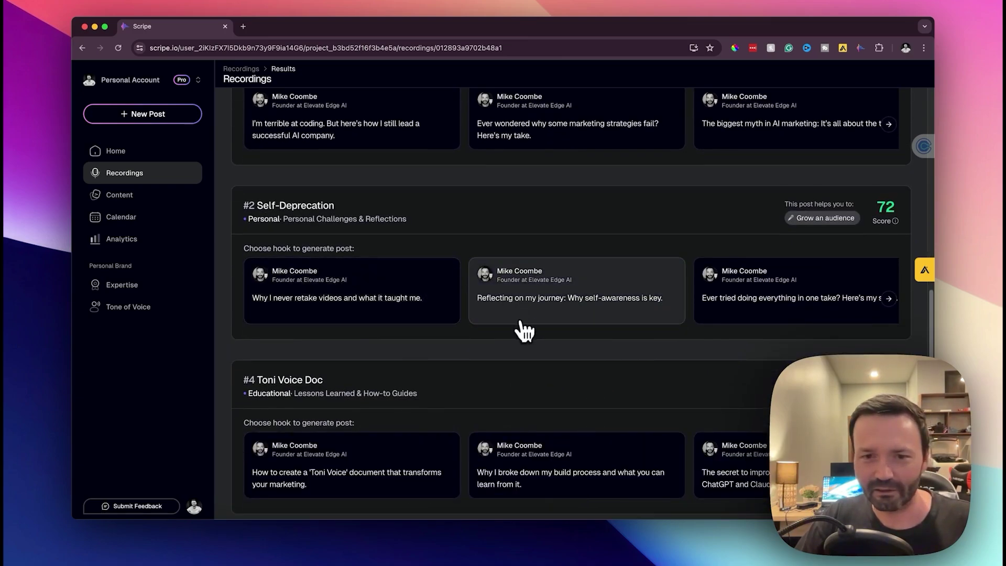
# Generate the 'Reflecting on my journey: Why self-awareness is key.' post and select its 'I'm responsible…' paragraph.
pyautogui.click(574, 301)
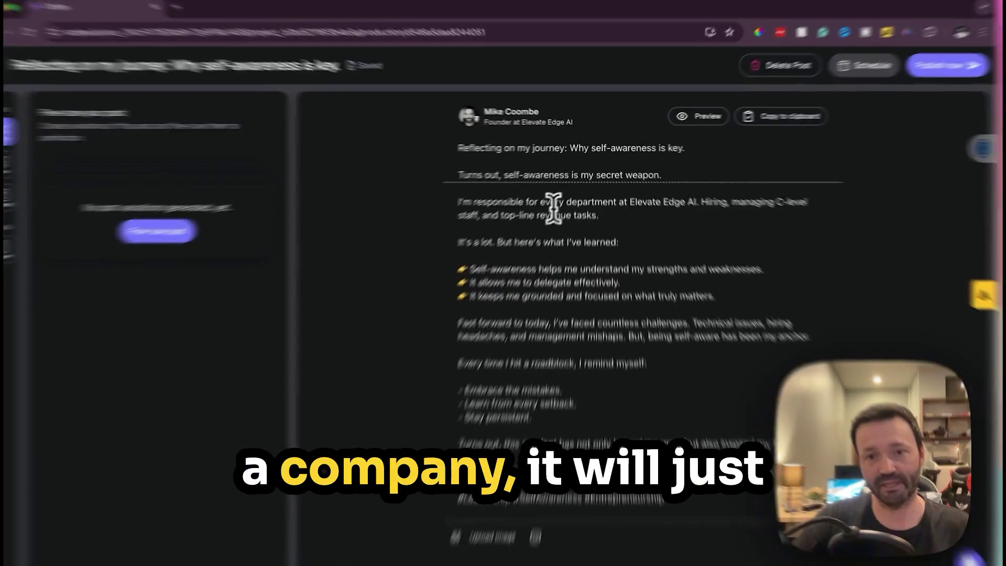
pyautogui.moveTo(504, 192); pyautogui.dragTo(600, 203)
pyautogui.click(601, 204)
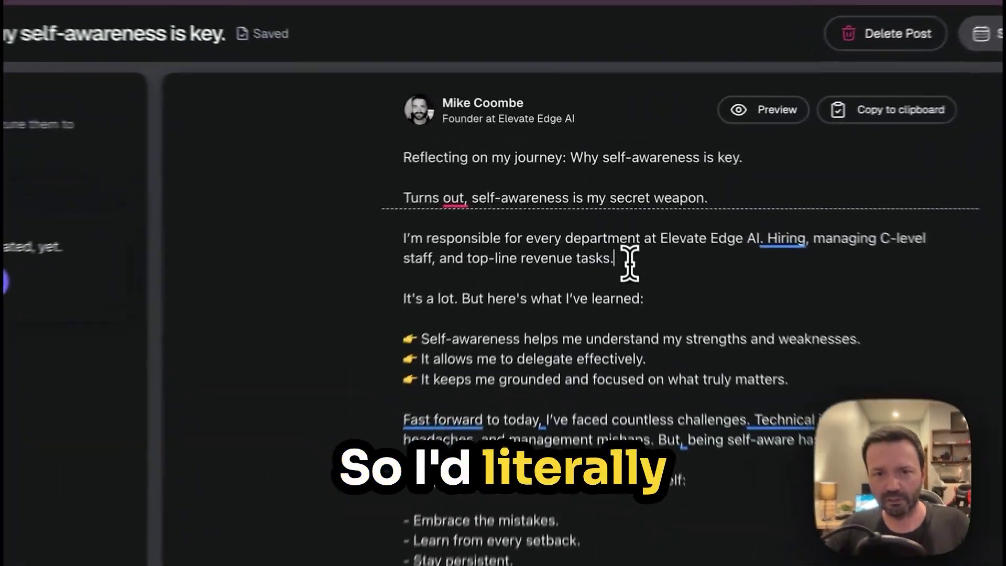
pyautogui.moveTo(595, 203); pyautogui.dragTo(480, 195)
pyautogui.moveTo(370, 257); pyautogui.dragTo(369, 256)
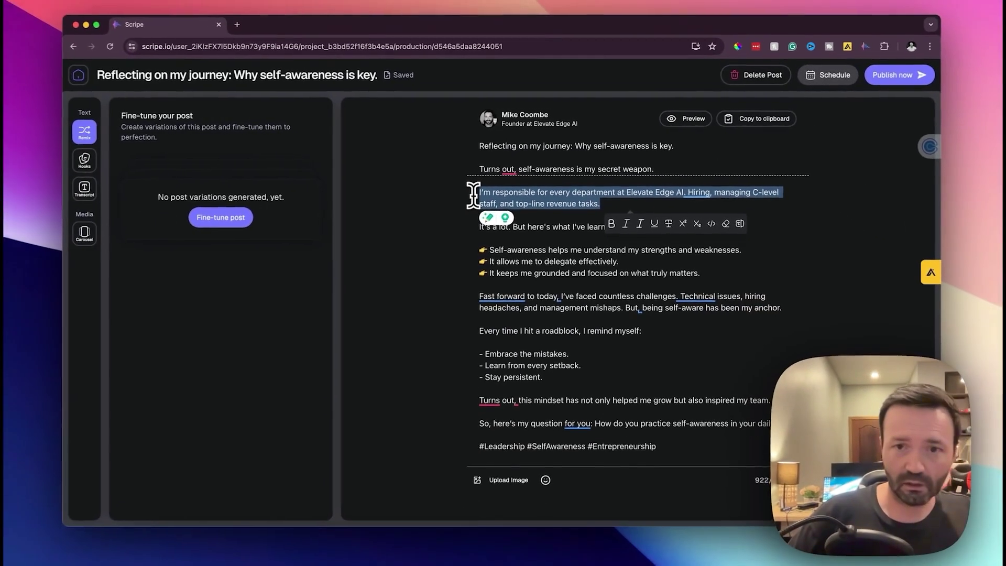
# Replace the responsibilities paragraph with a 'Running an AI Agency' line merged into 'It's a lot.'.
pyautogui.press('BackSpace')
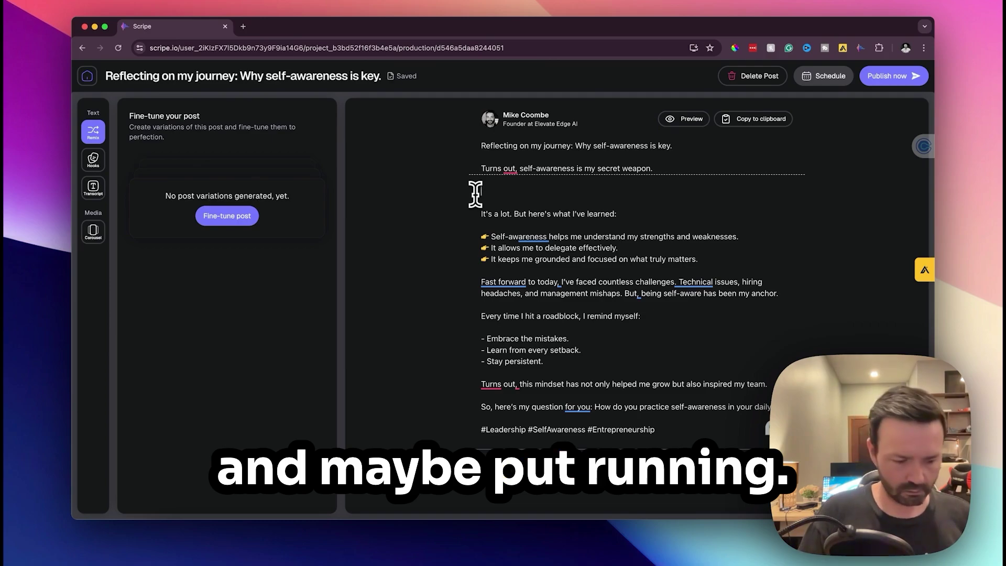
pyautogui.write('Running an')
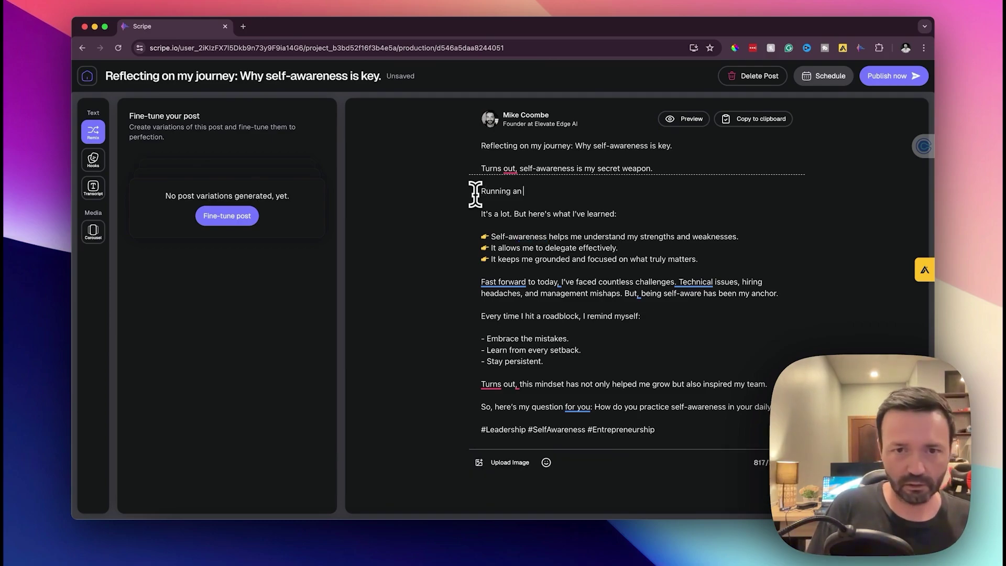
pyautogui.write(' AI Agen')
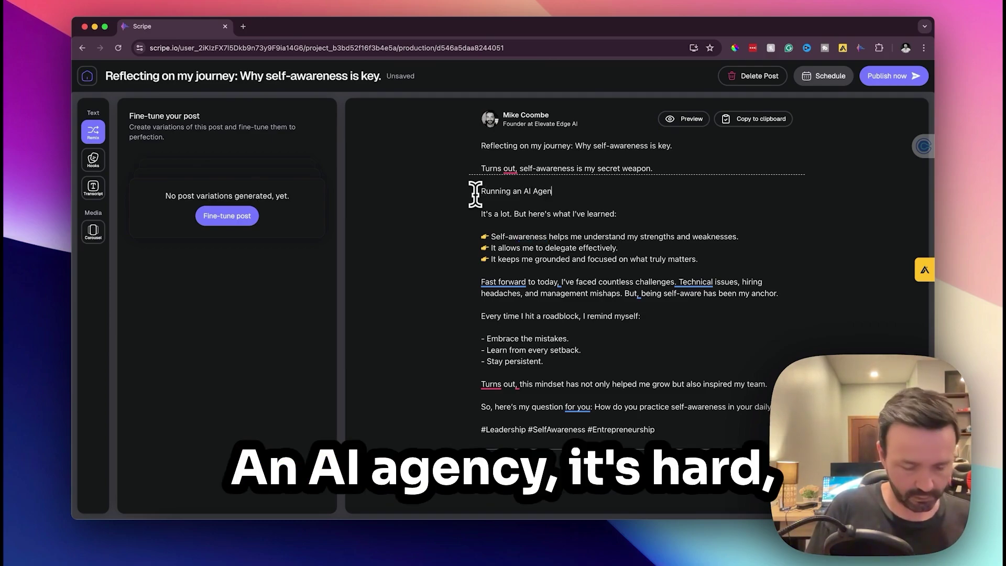
pyautogui.write('cy is hard.')
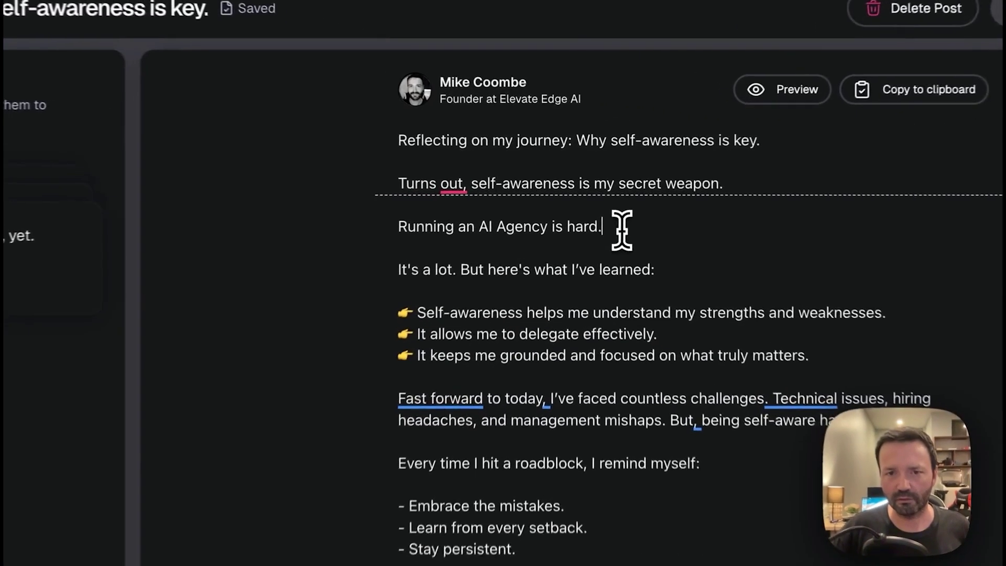
pyautogui.moveTo(597, 192); pyautogui.dragTo(557, 192)
pyautogui.press('BackSpace')
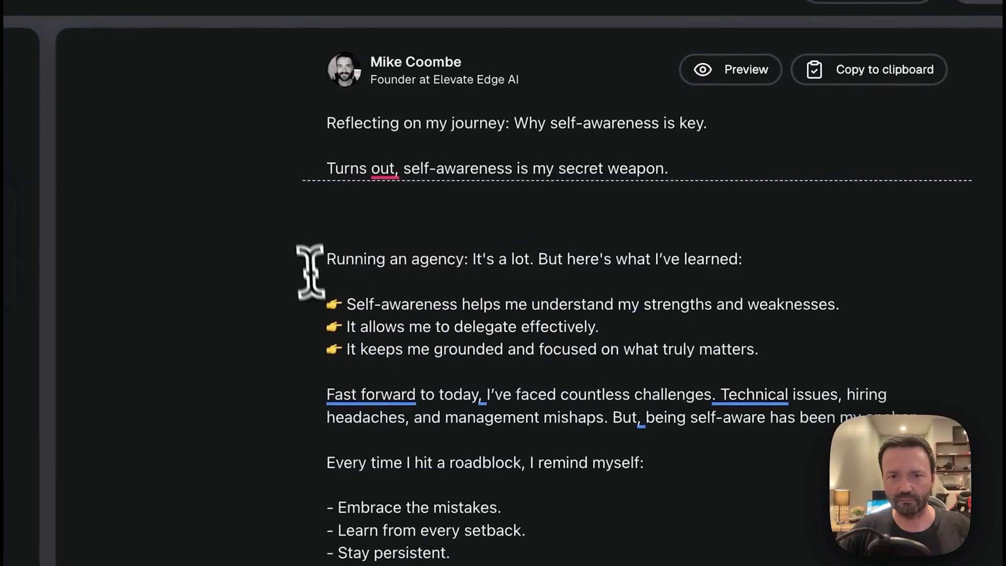
pyautogui.press('BackSpace')
pyautogui.press('BackSpace')
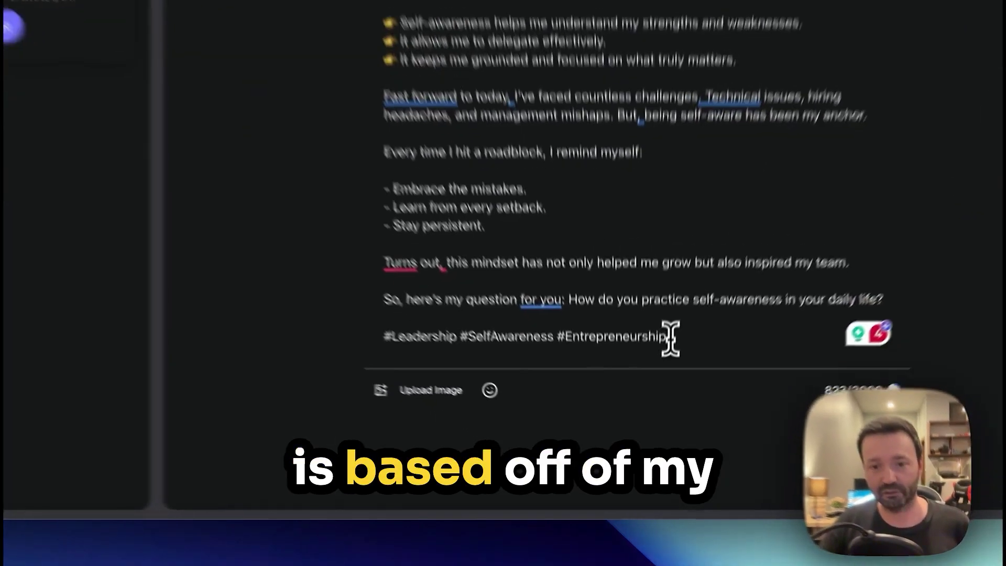
# Delete the #Leadership #SelfAwareness #Entrepreneurship line and trailing blank lines, then review the post text.
pyautogui.moveTo(655, 406); pyautogui.dragTo(480, 408)
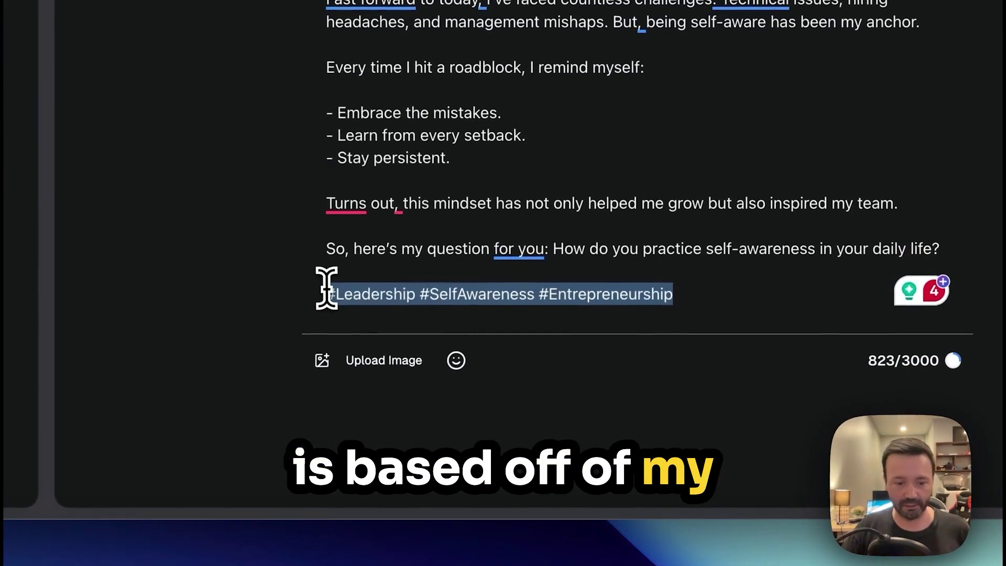
pyautogui.press('BackSpace')
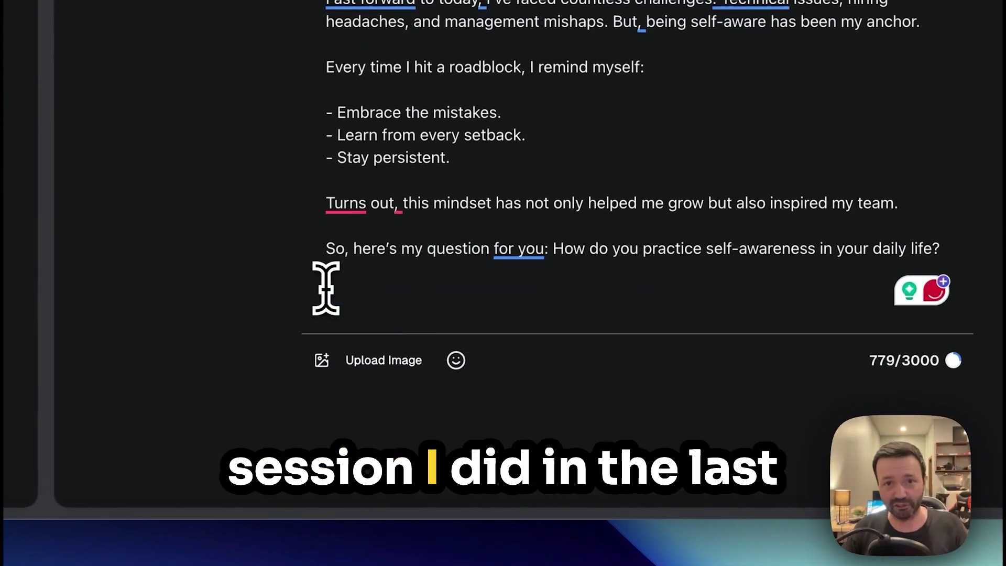
pyautogui.press('BackSpace')
pyautogui.press('BackSpace')
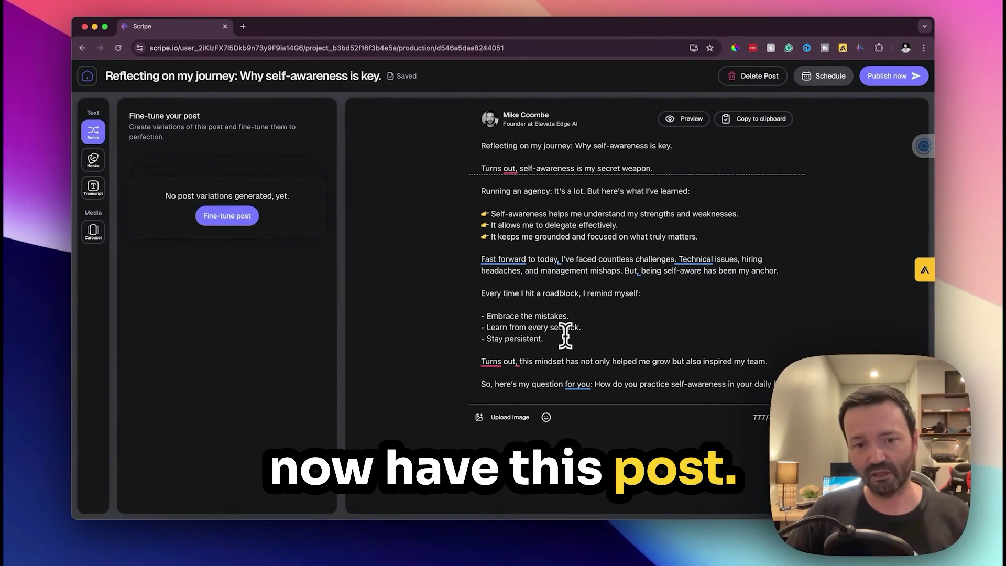
pyautogui.click(563, 340)
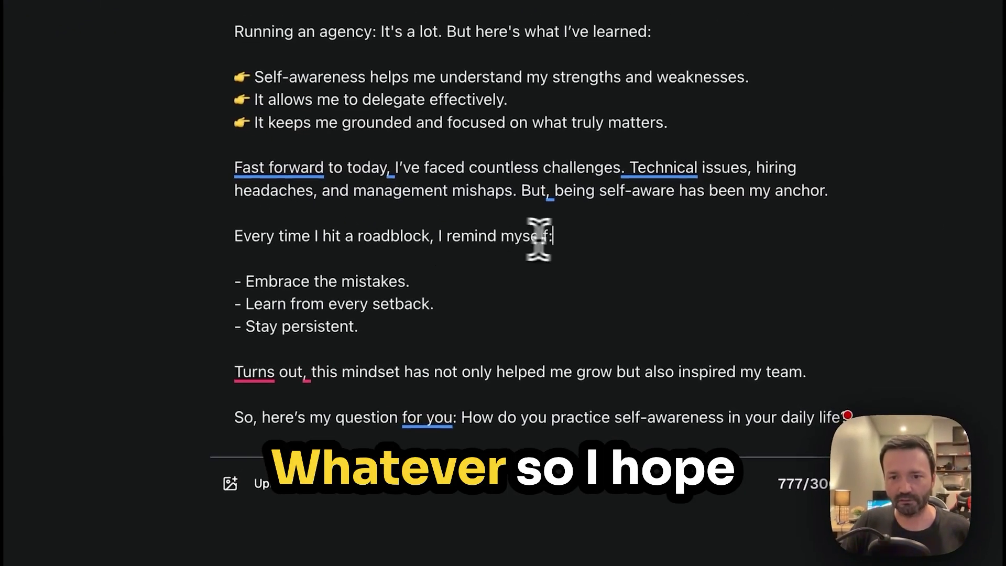
pyautogui.click(648, 294)
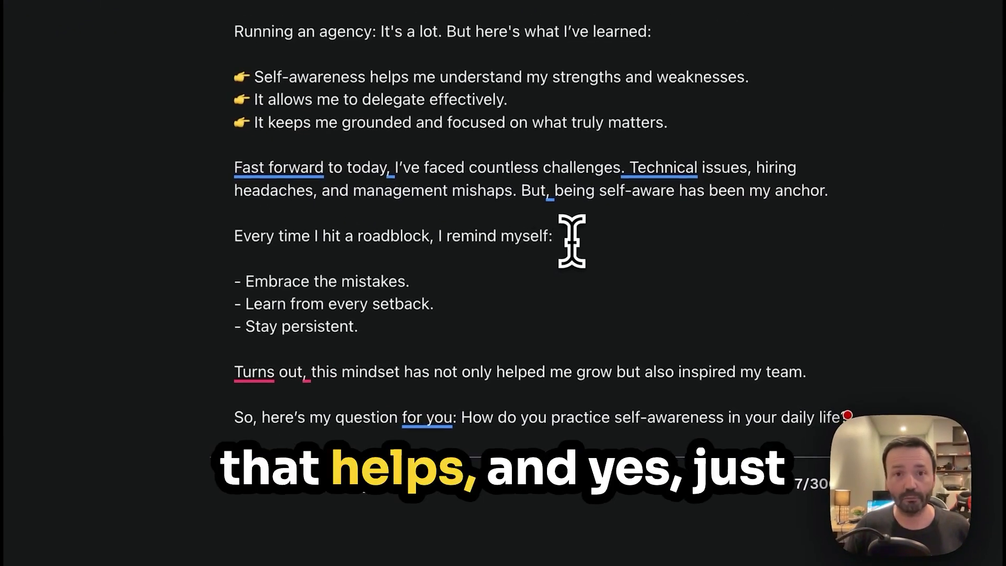